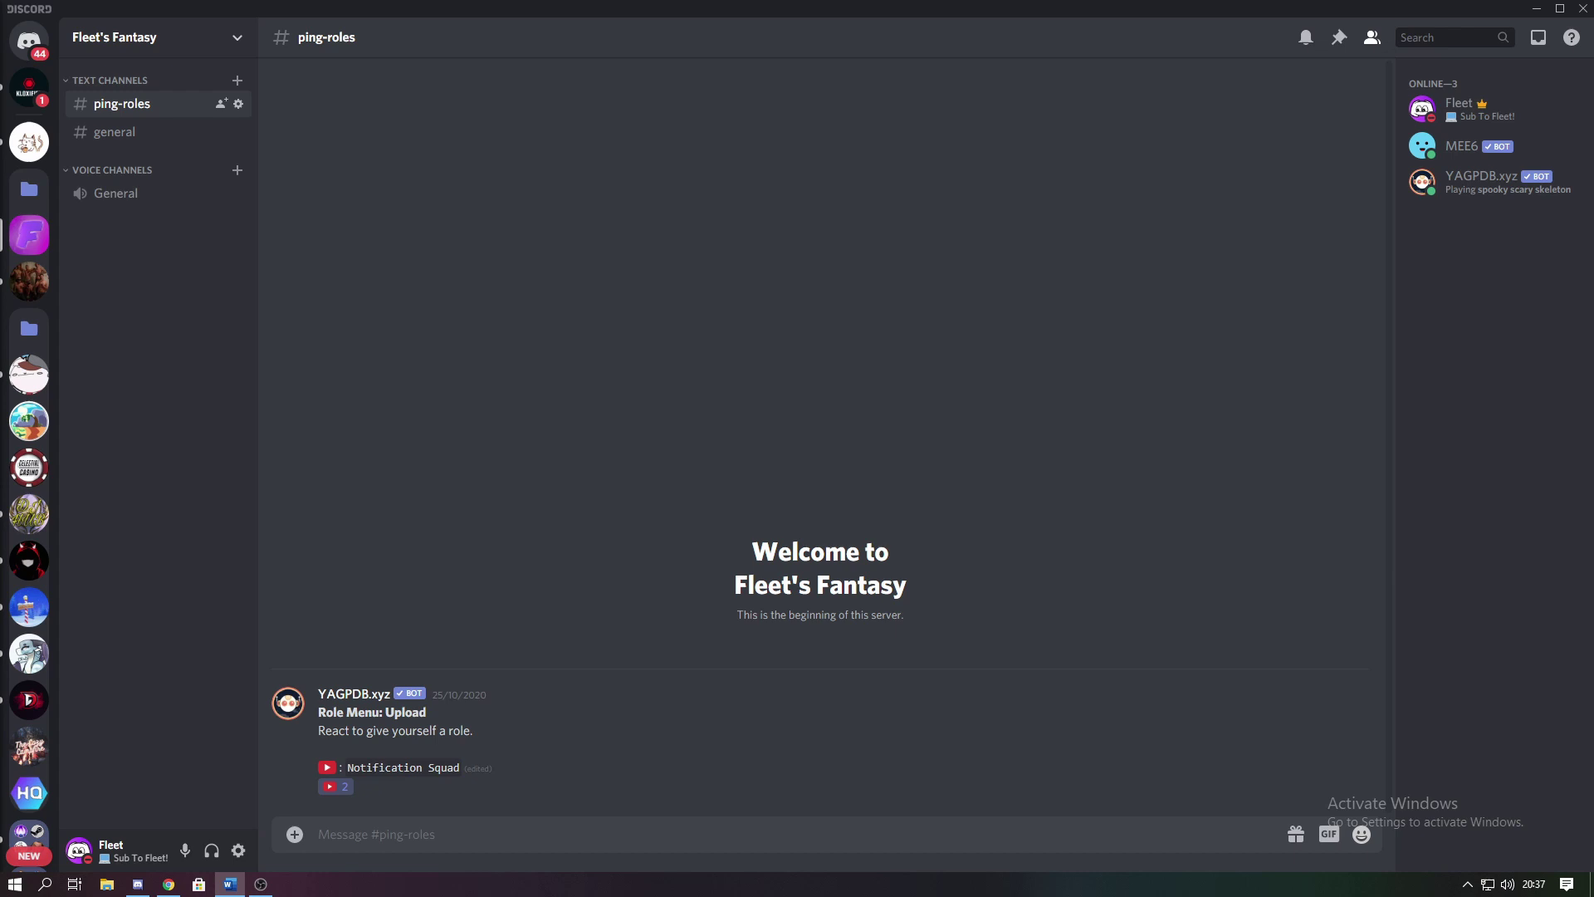
# - Create a text channel named verify-channel in the server's Text Channels category
pyautogui.click(238, 81)
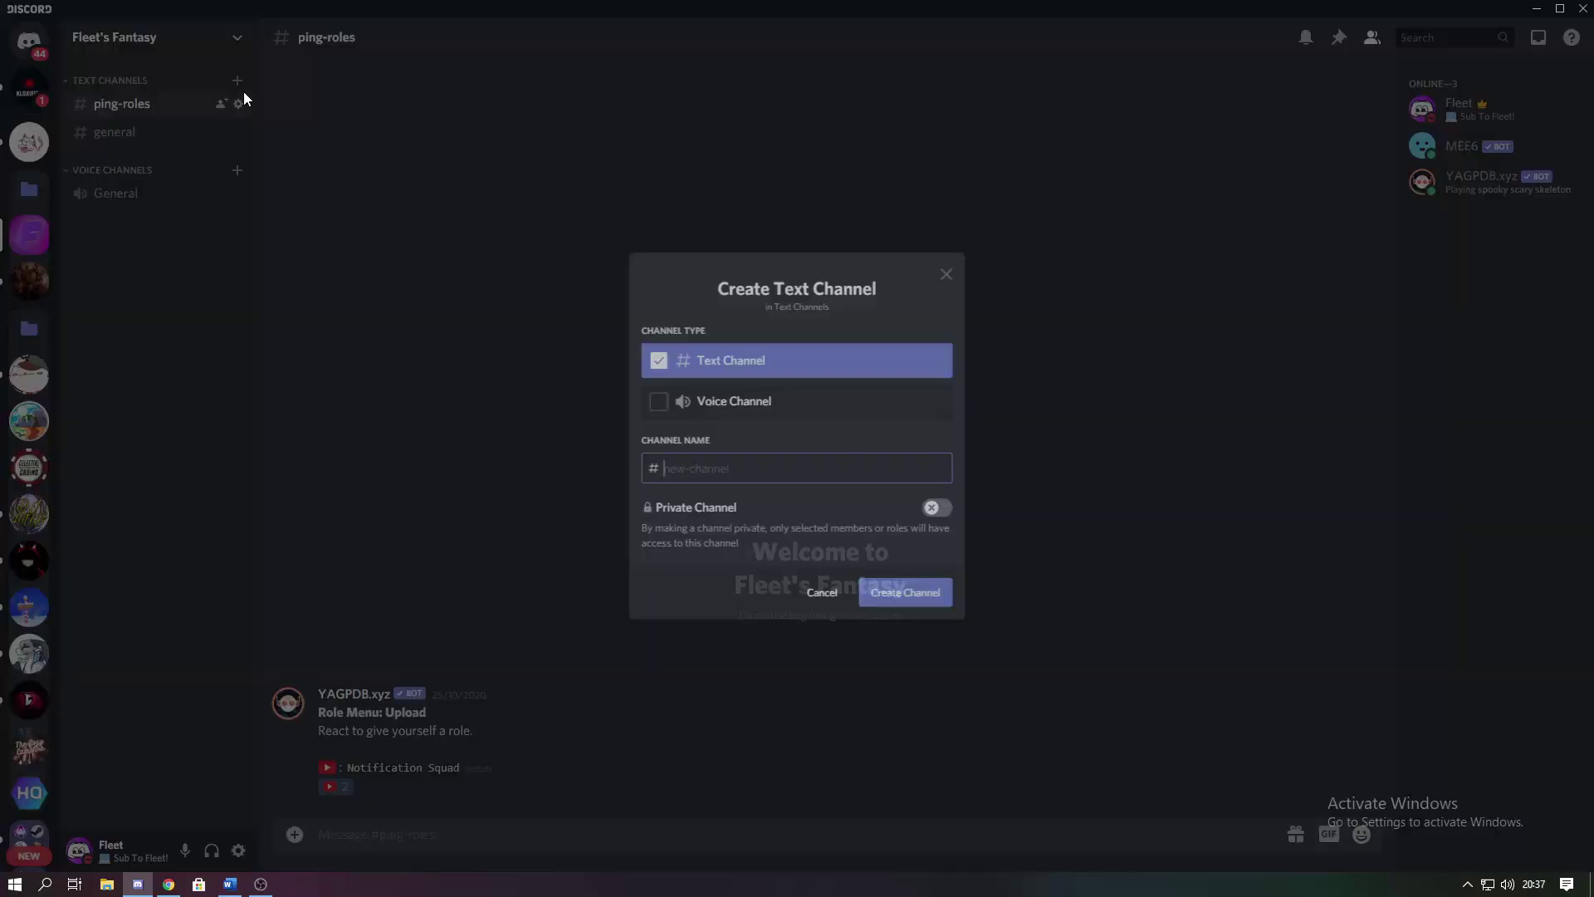
pyautogui.write('verify-channel')
pyautogui.press('Return')
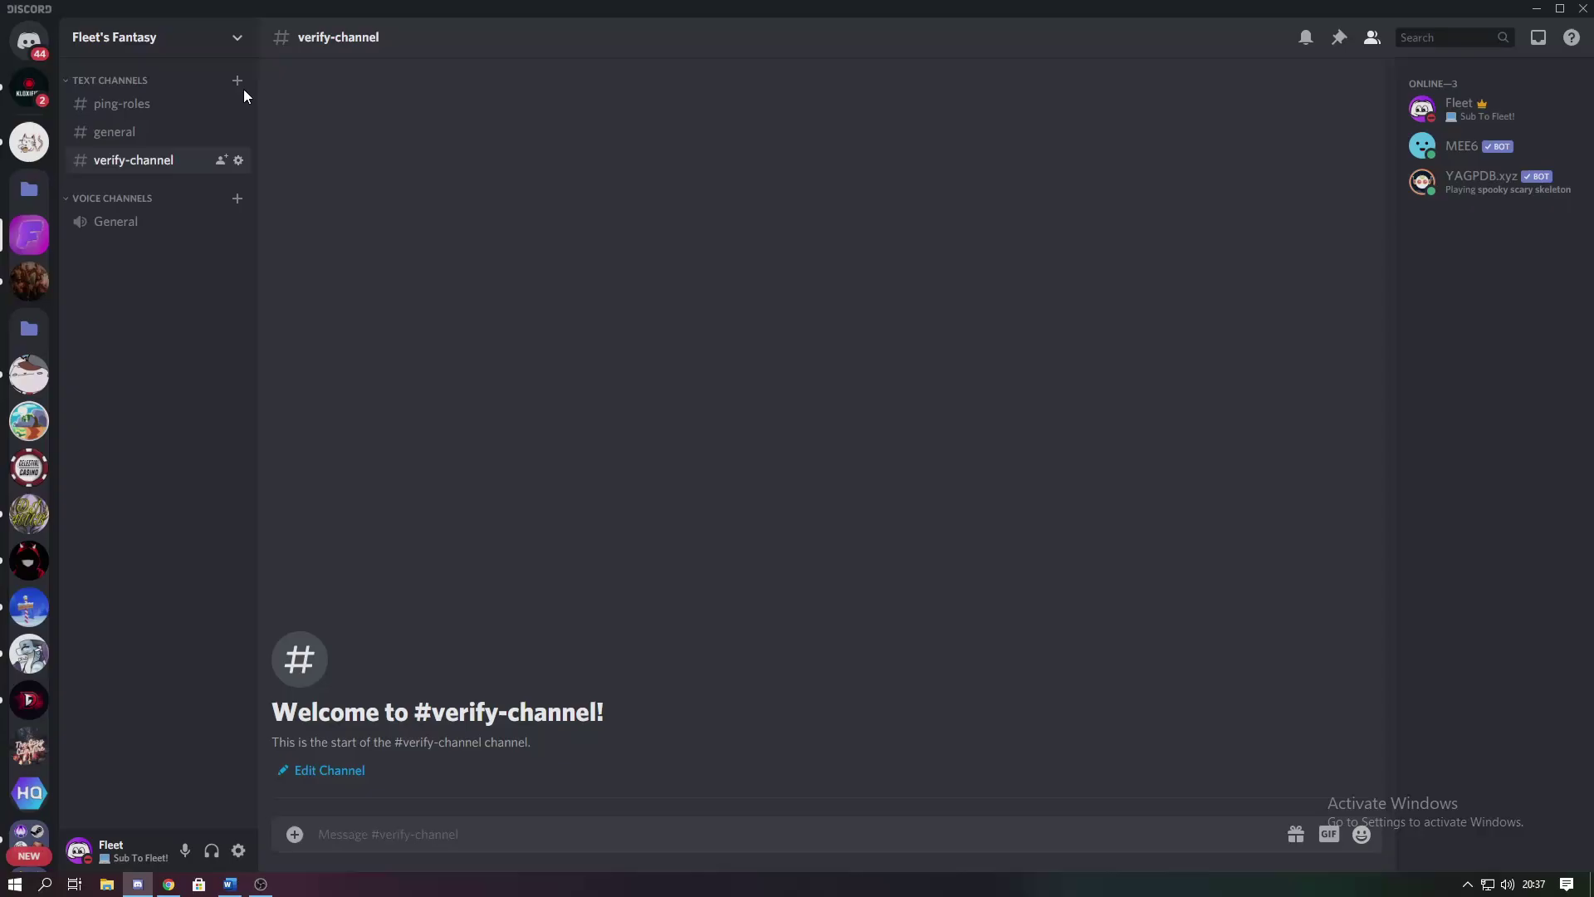
# - Add two new roles in the Fleet's Fantasy server settings and name the first one verified
pyautogui.click(128, 37)
pyautogui.click(130, 149)
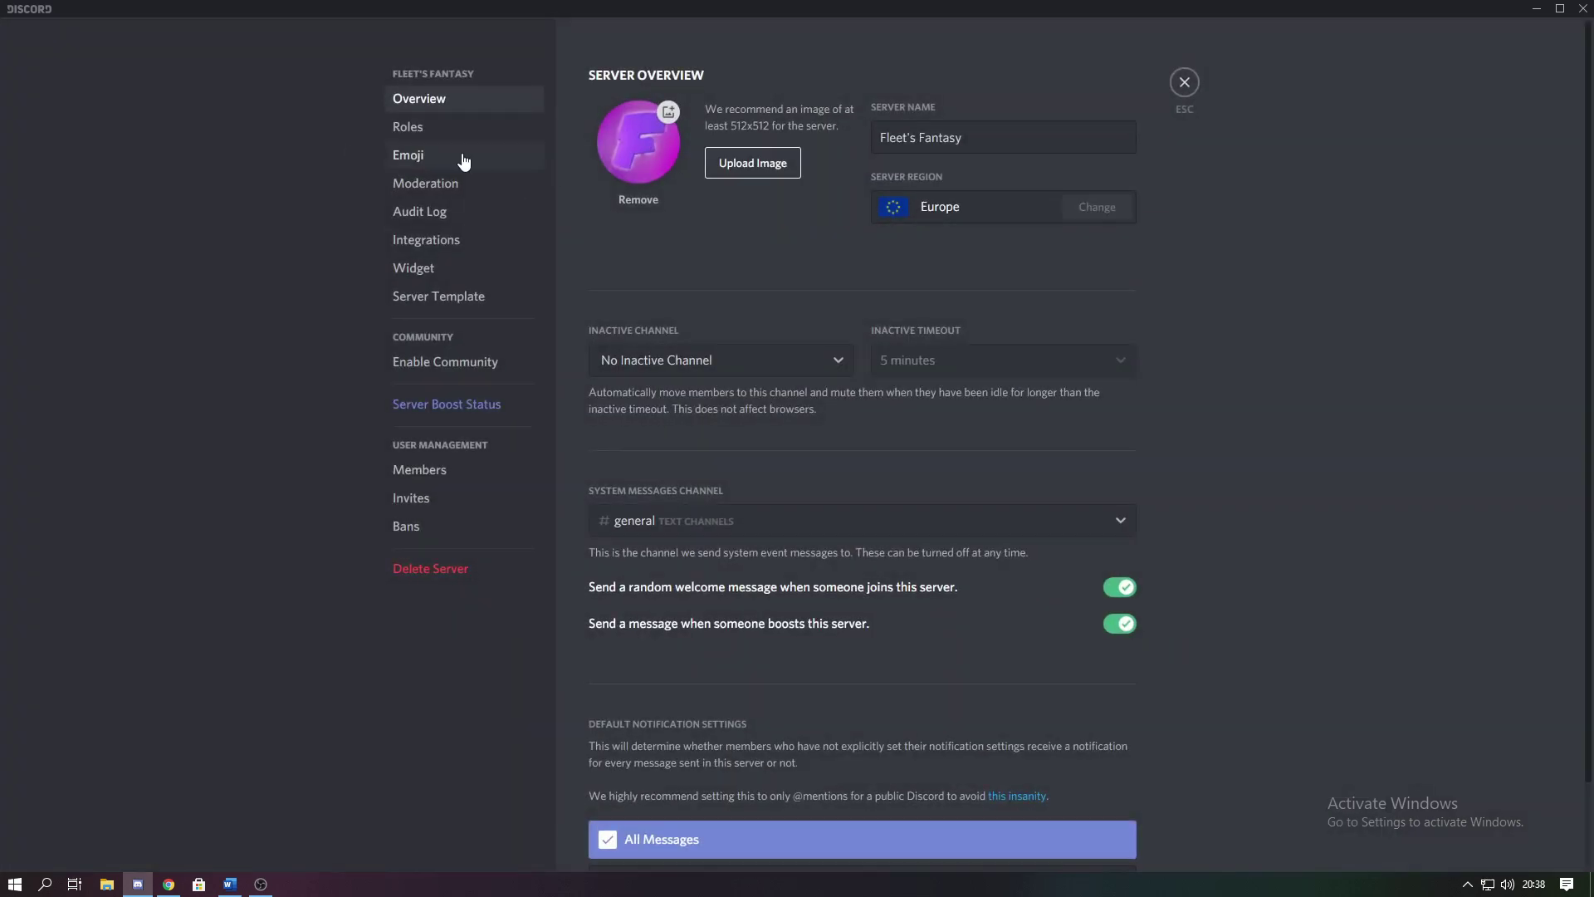
pyautogui.click(436, 125)
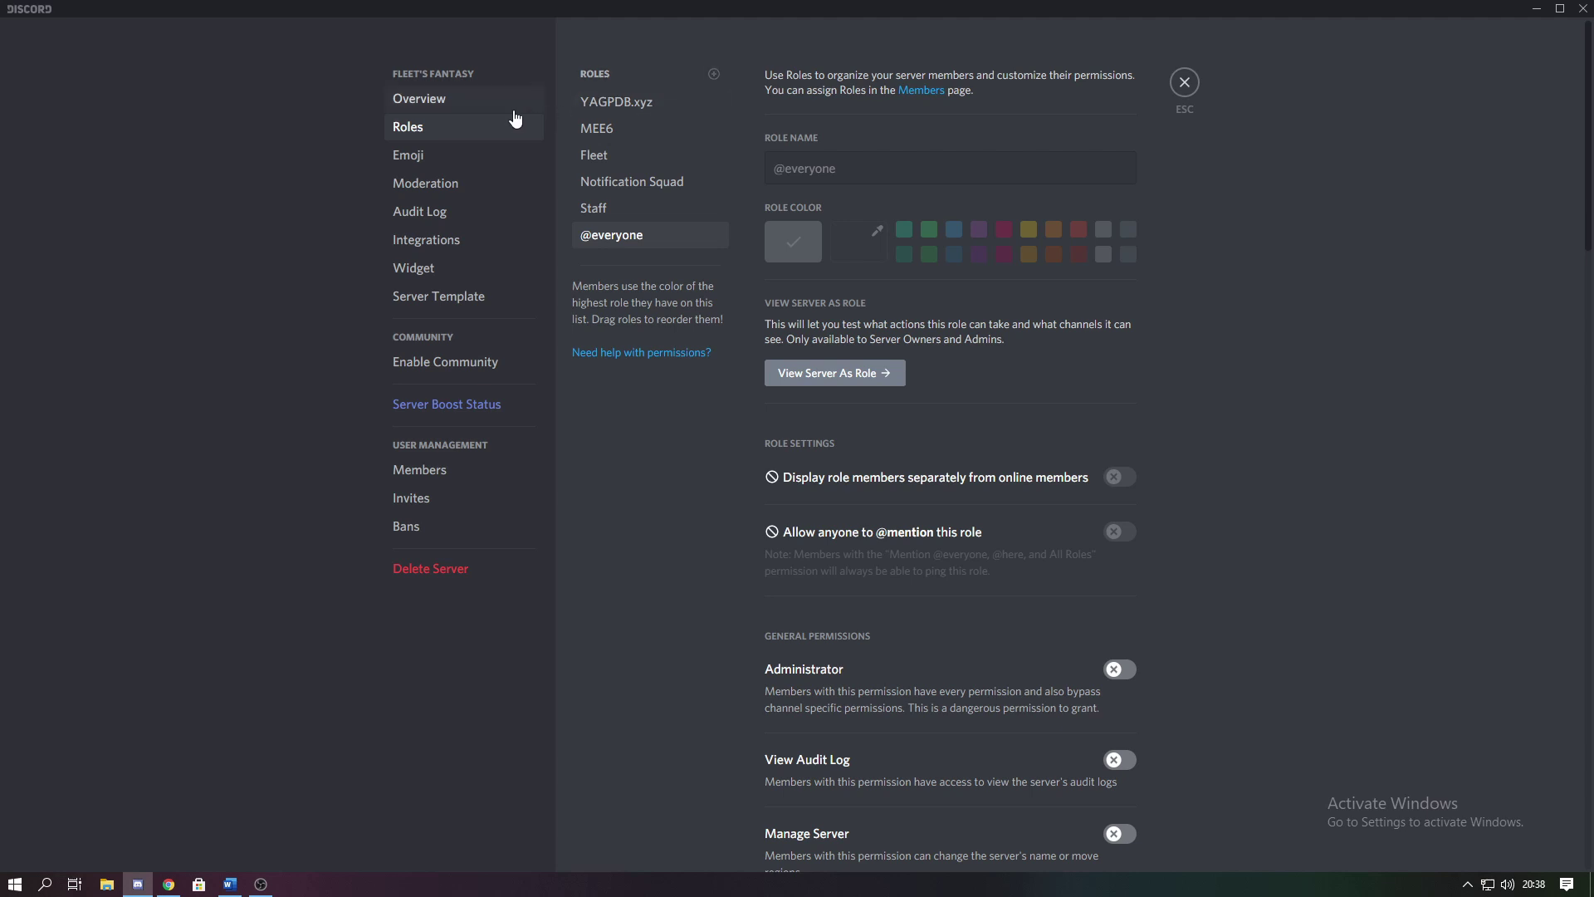
pyautogui.click(714, 73)
pyautogui.click(713, 73)
pyautogui.tripleClick(793, 162)
pyautogui.press('BackSpace')
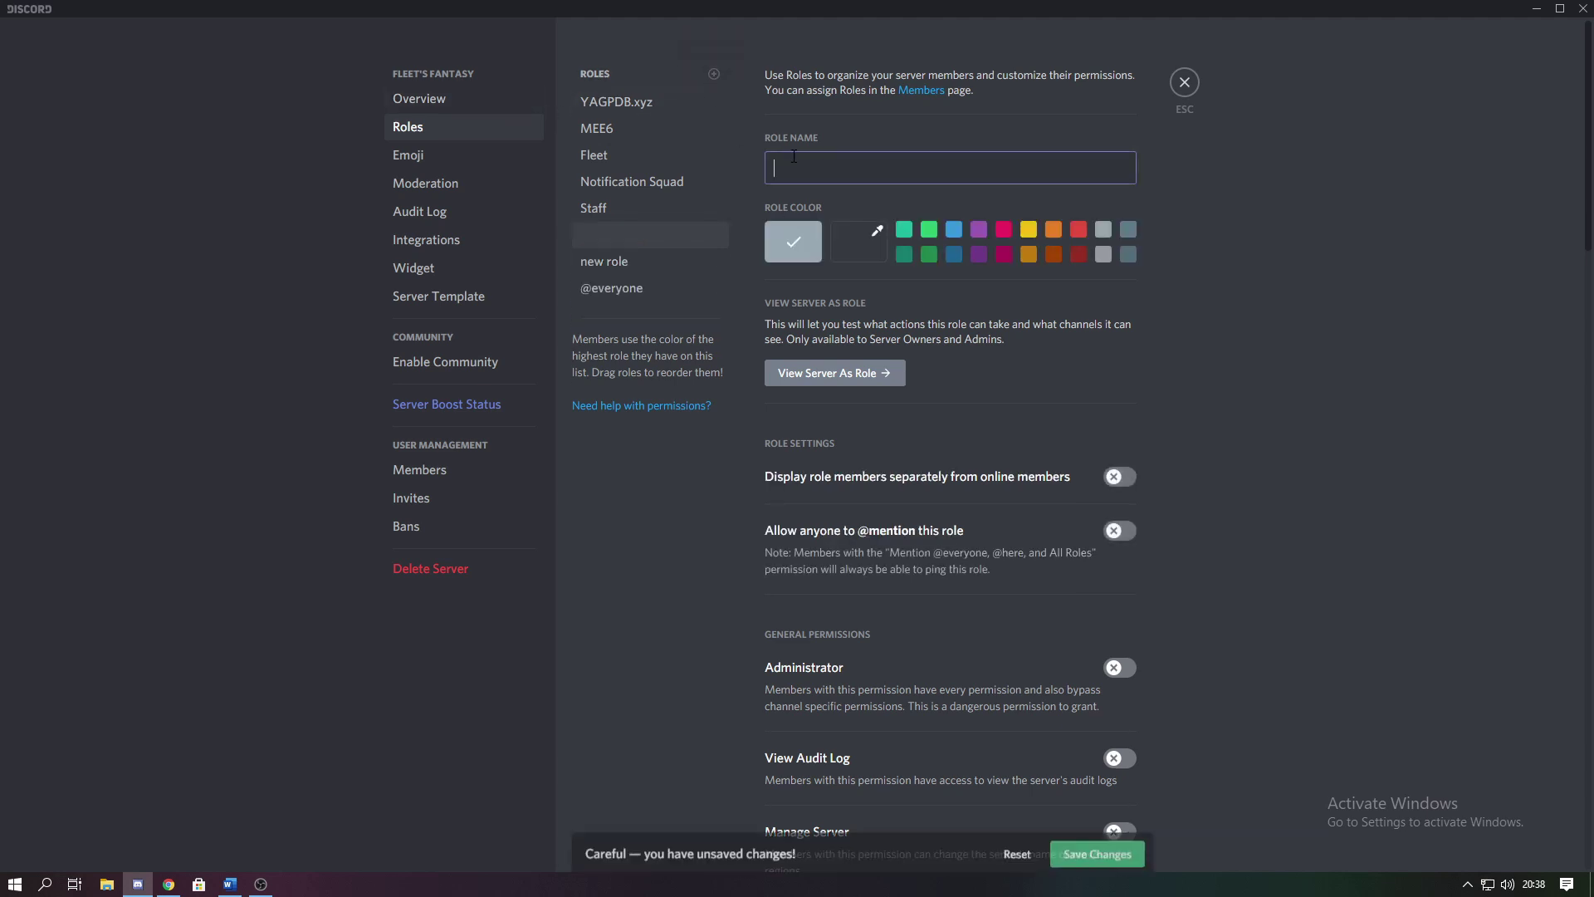
pyautogui.write('verified')
# - Rename the other new role to unverified and save the role changes
pyautogui.click(604, 261)
pyautogui.tripleClick(781, 166)
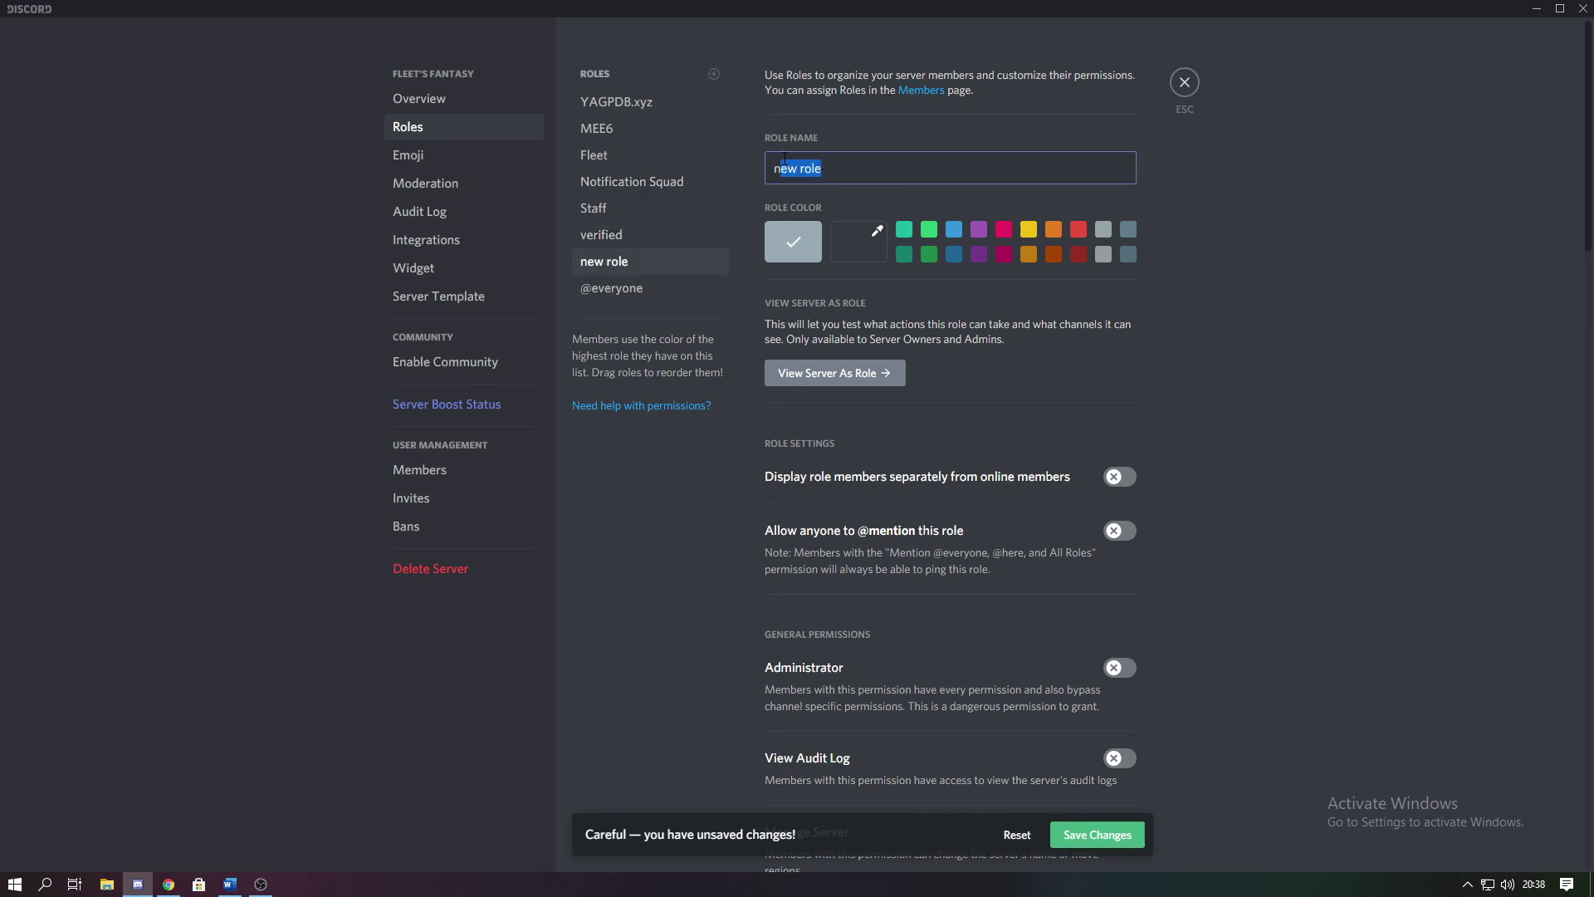
pyautogui.write('unverified')
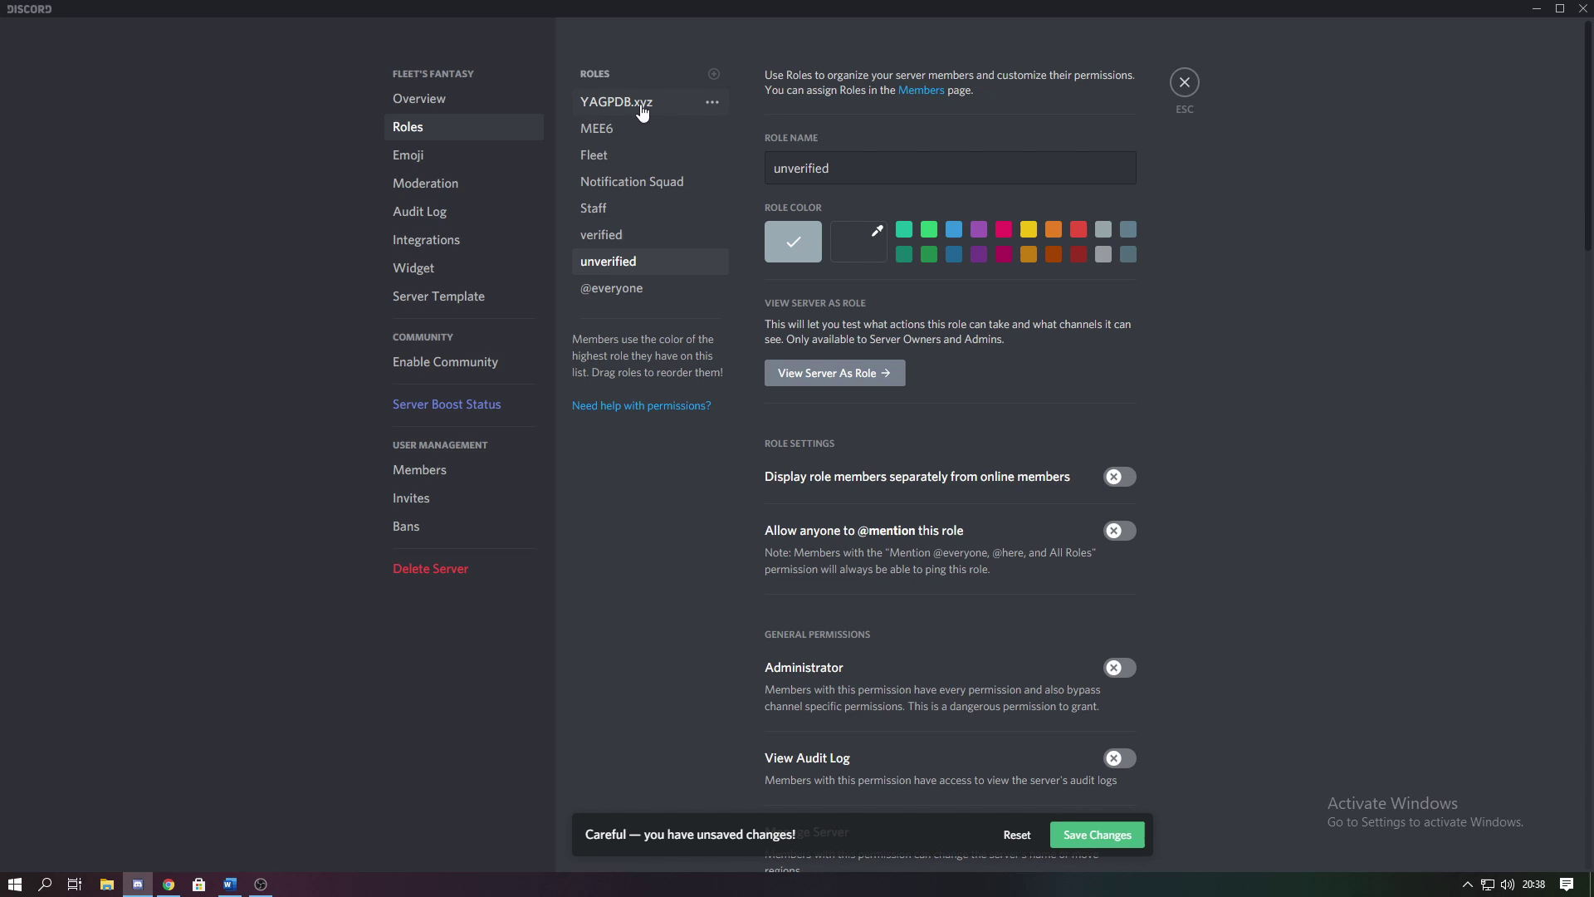
pyautogui.moveTo(632, 113); pyautogui.dragTo(615, 229)
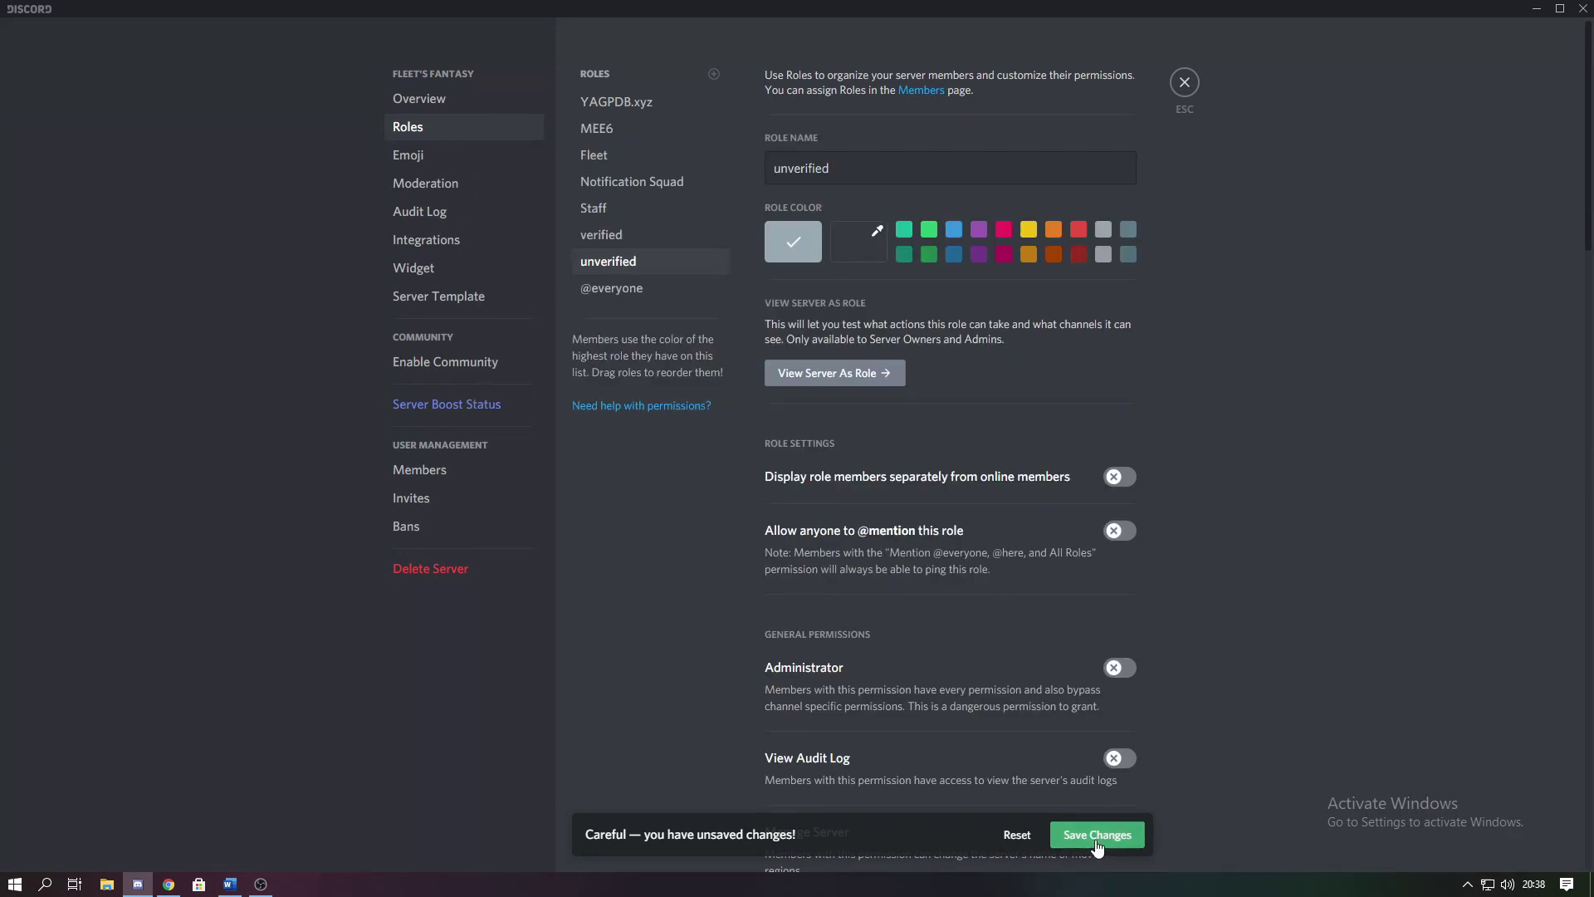
pyautogui.click(1089, 840)
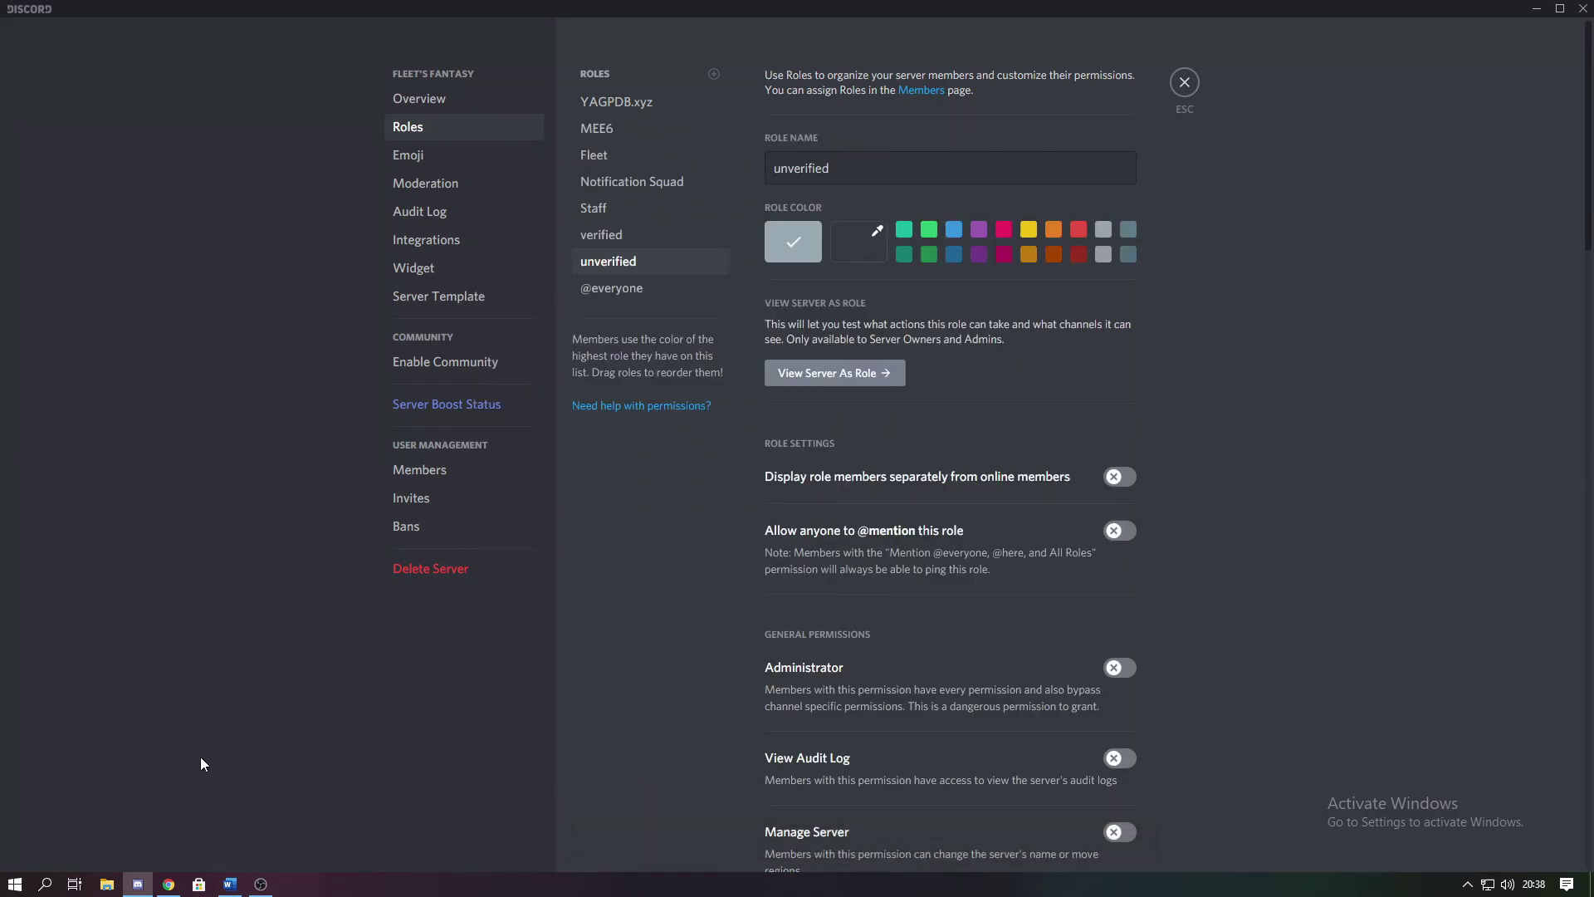
# - Switch to YAGPDB in Chrome, set Autorole to assign unverified only when members join, and save it
pyautogui.click(174, 885)
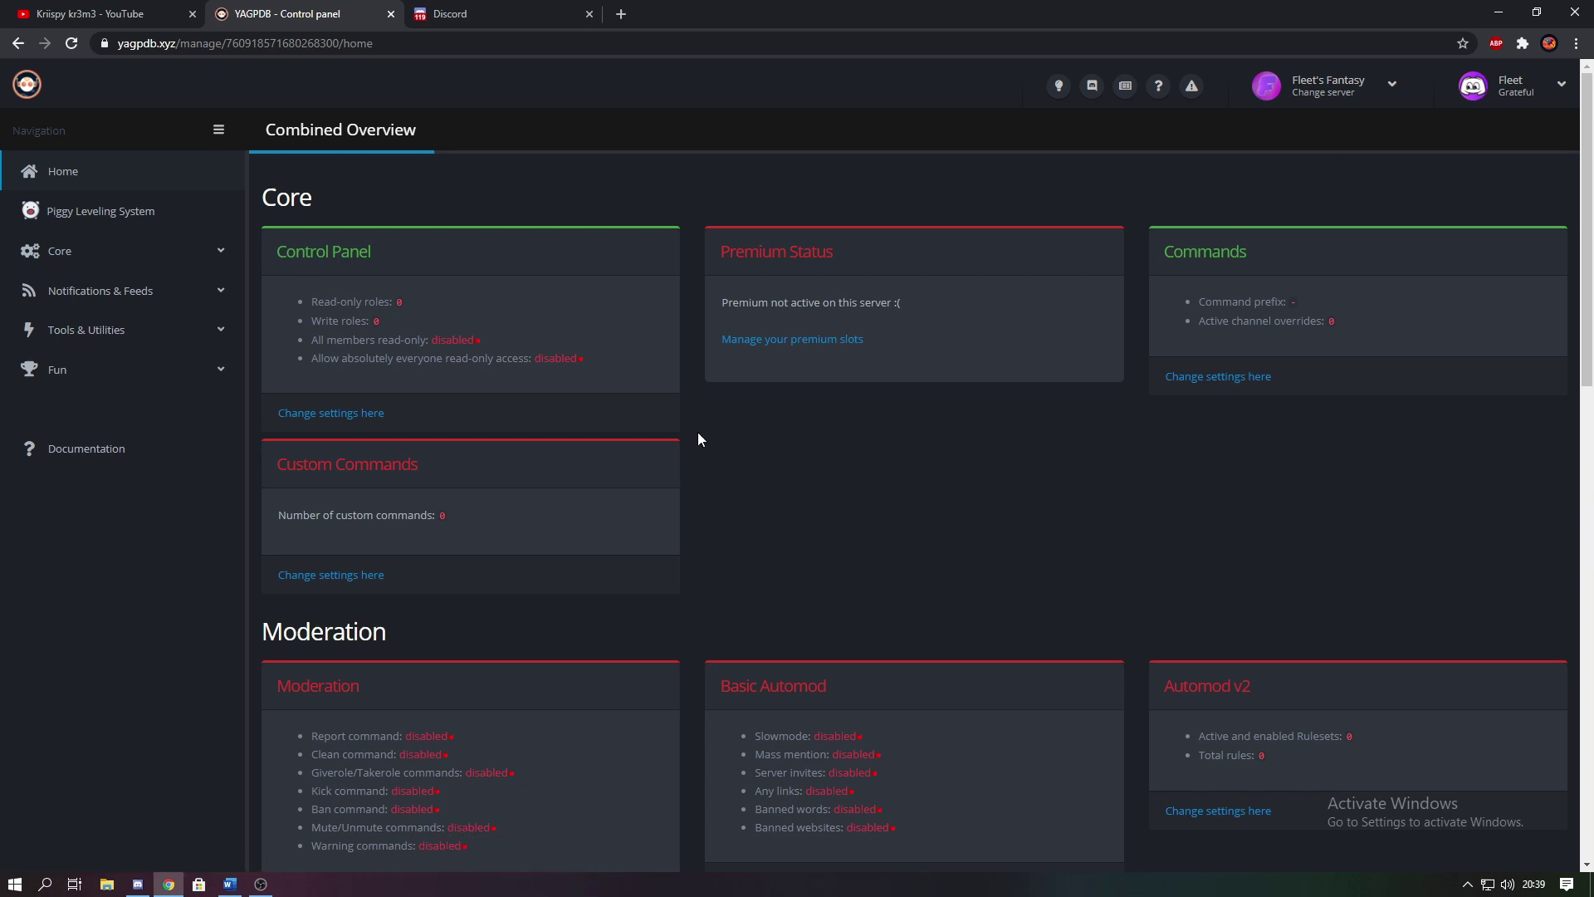
pyautogui.scroll(-4, 722, 438)
pyautogui.scroll(-5, 739, 437)
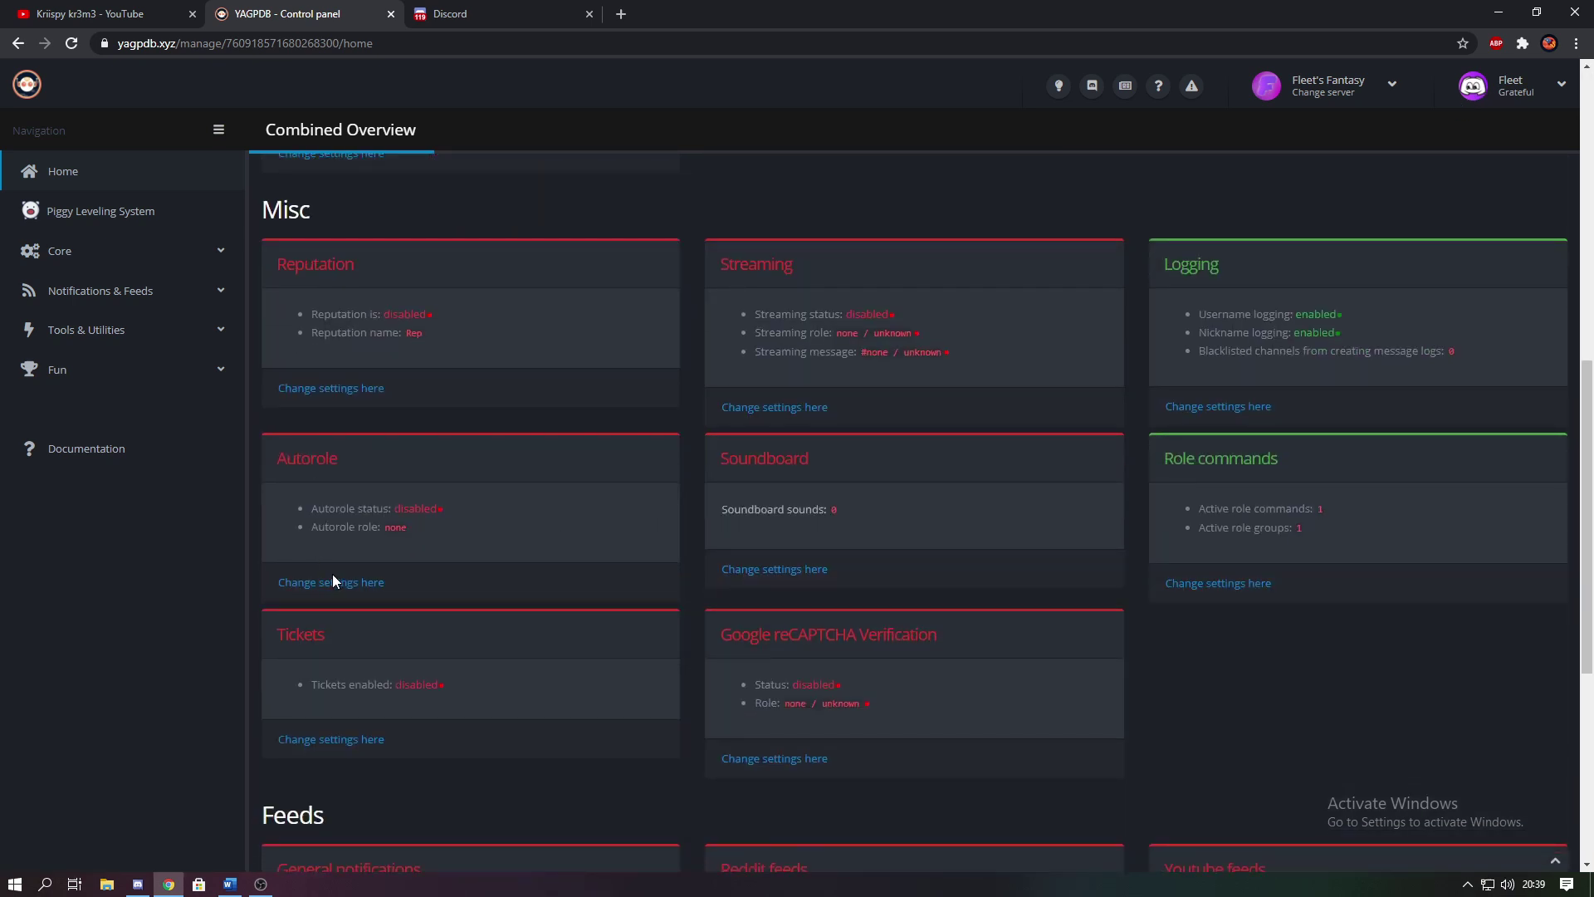
pyautogui.click(368, 584)
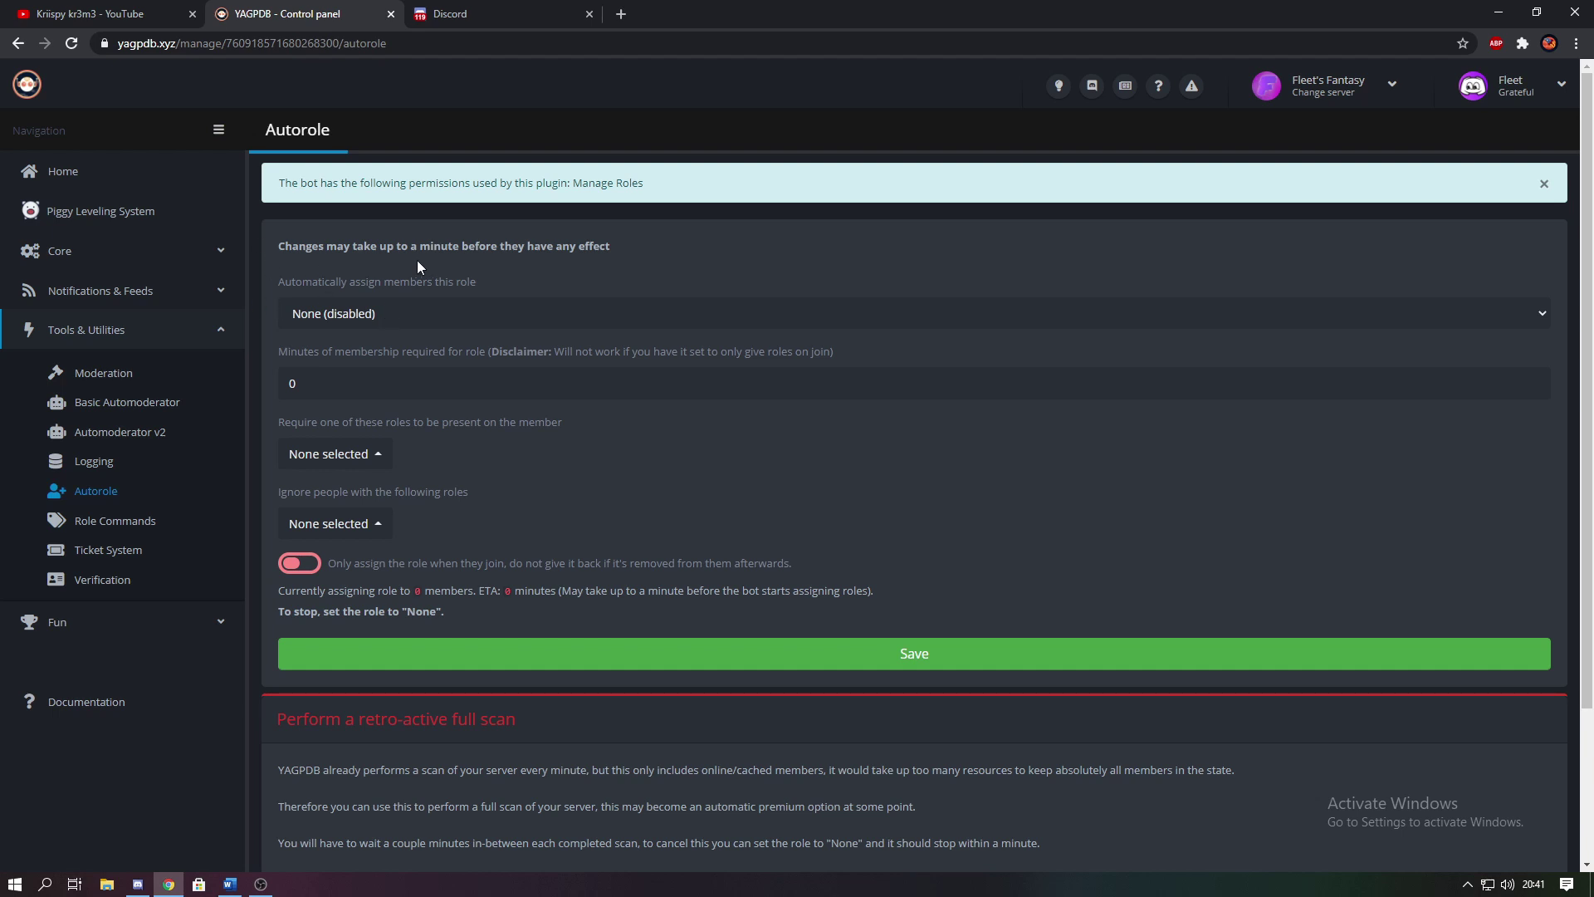
pyautogui.click(401, 315)
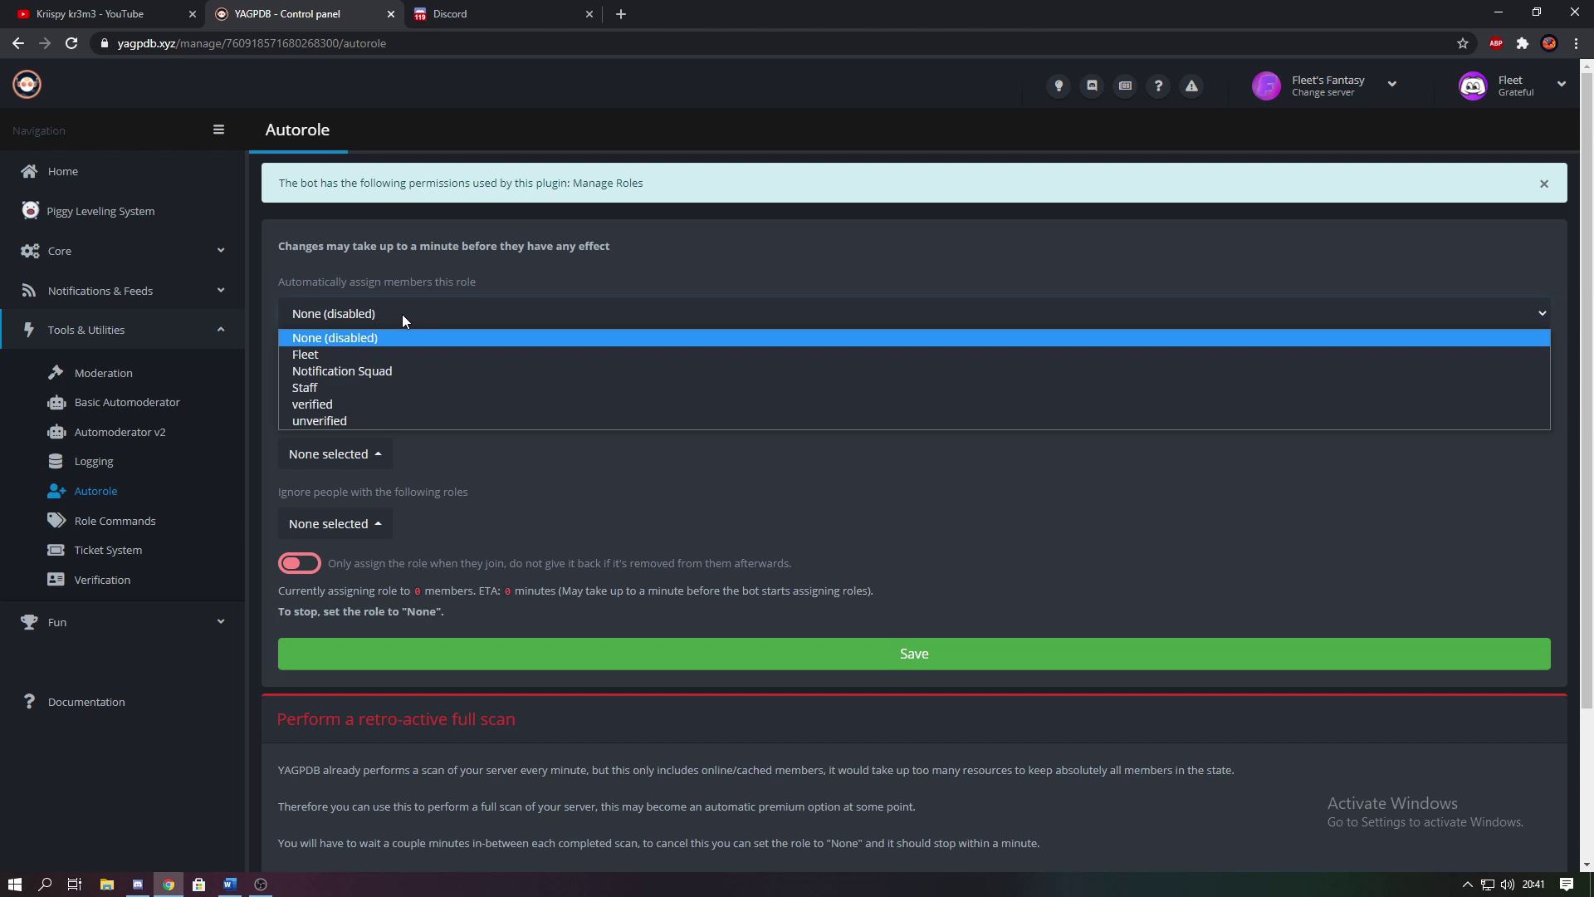
pyautogui.click(376, 417)
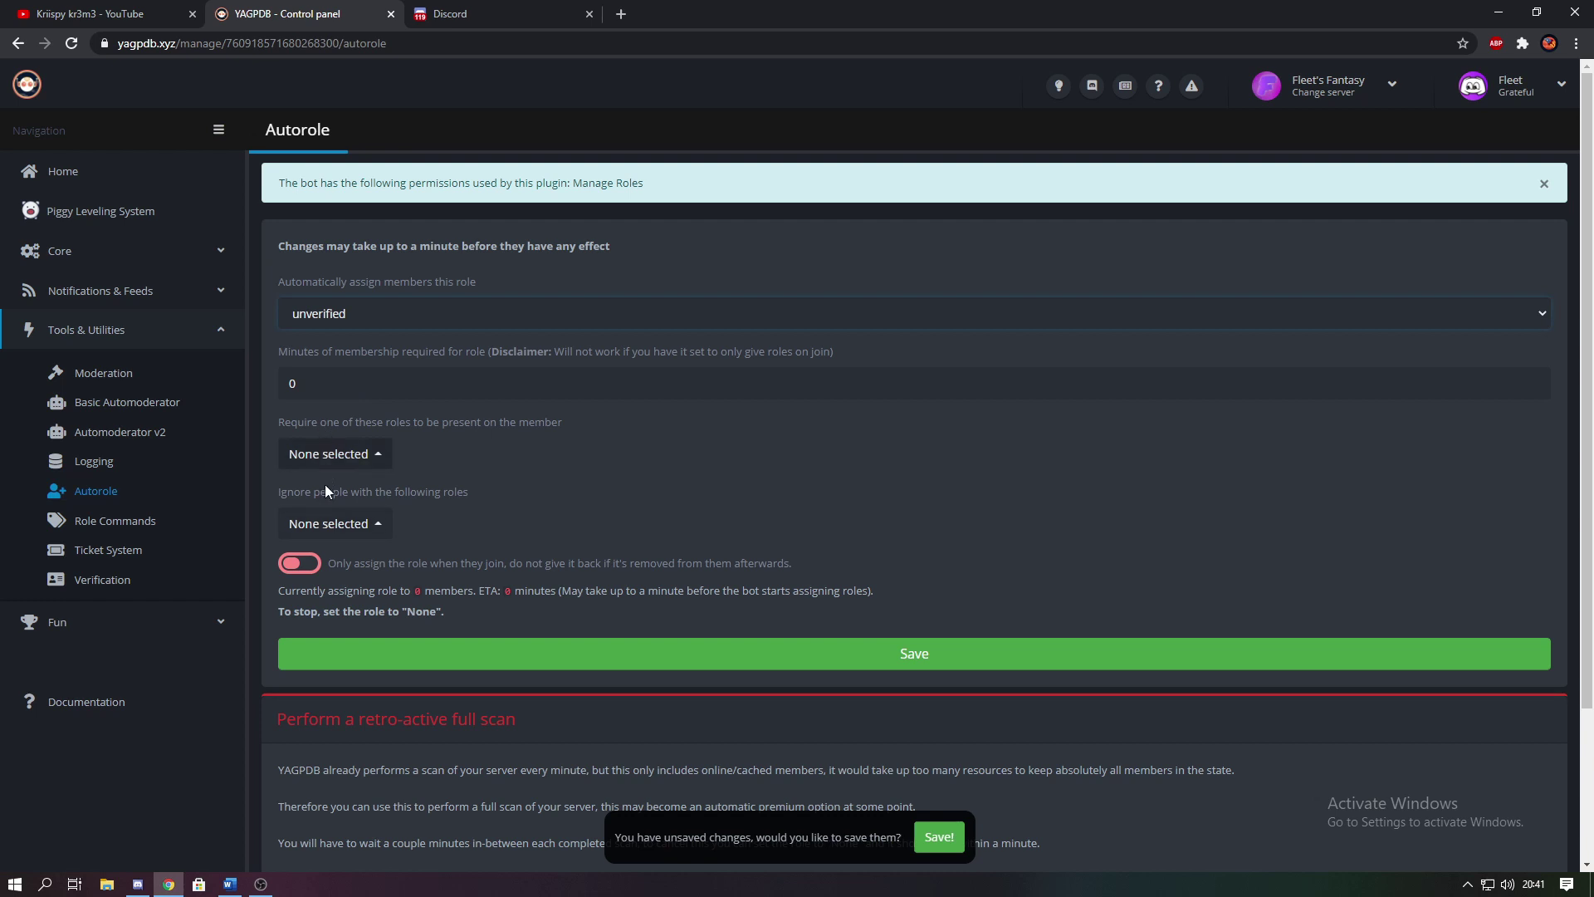
pyautogui.click(319, 568)
pyautogui.click(939, 836)
# - Create a role command group named Verification with its mode set to Single
pyautogui.click(124, 184)
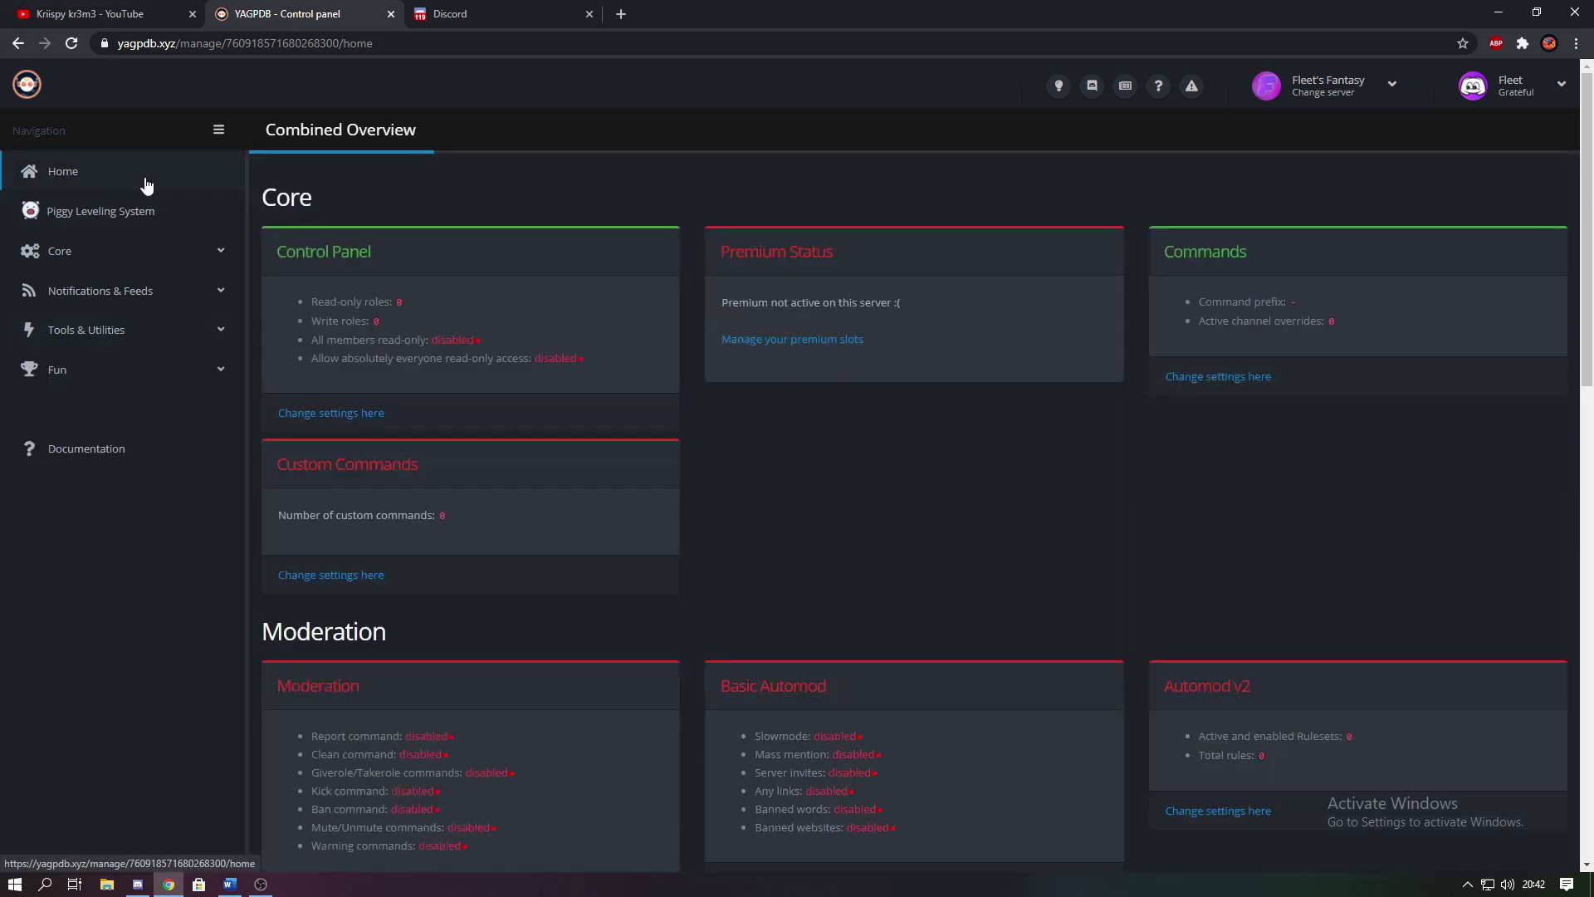
pyautogui.scroll(-10, 586, 580)
pyautogui.scroll(-3, 587, 586)
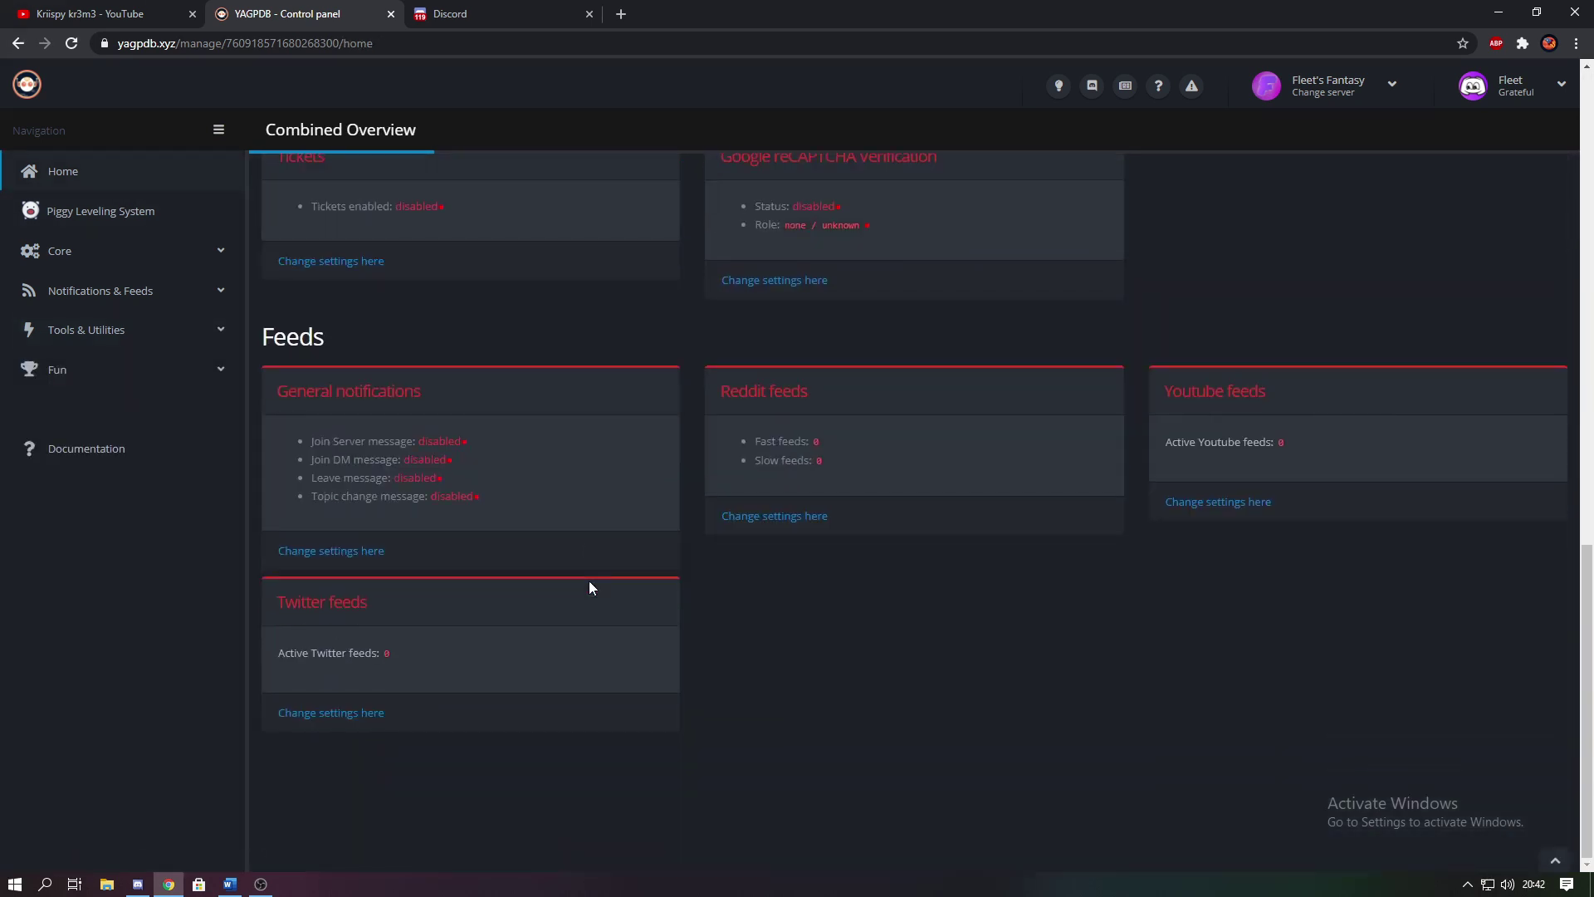
pyautogui.scroll(7, 1213, 425)
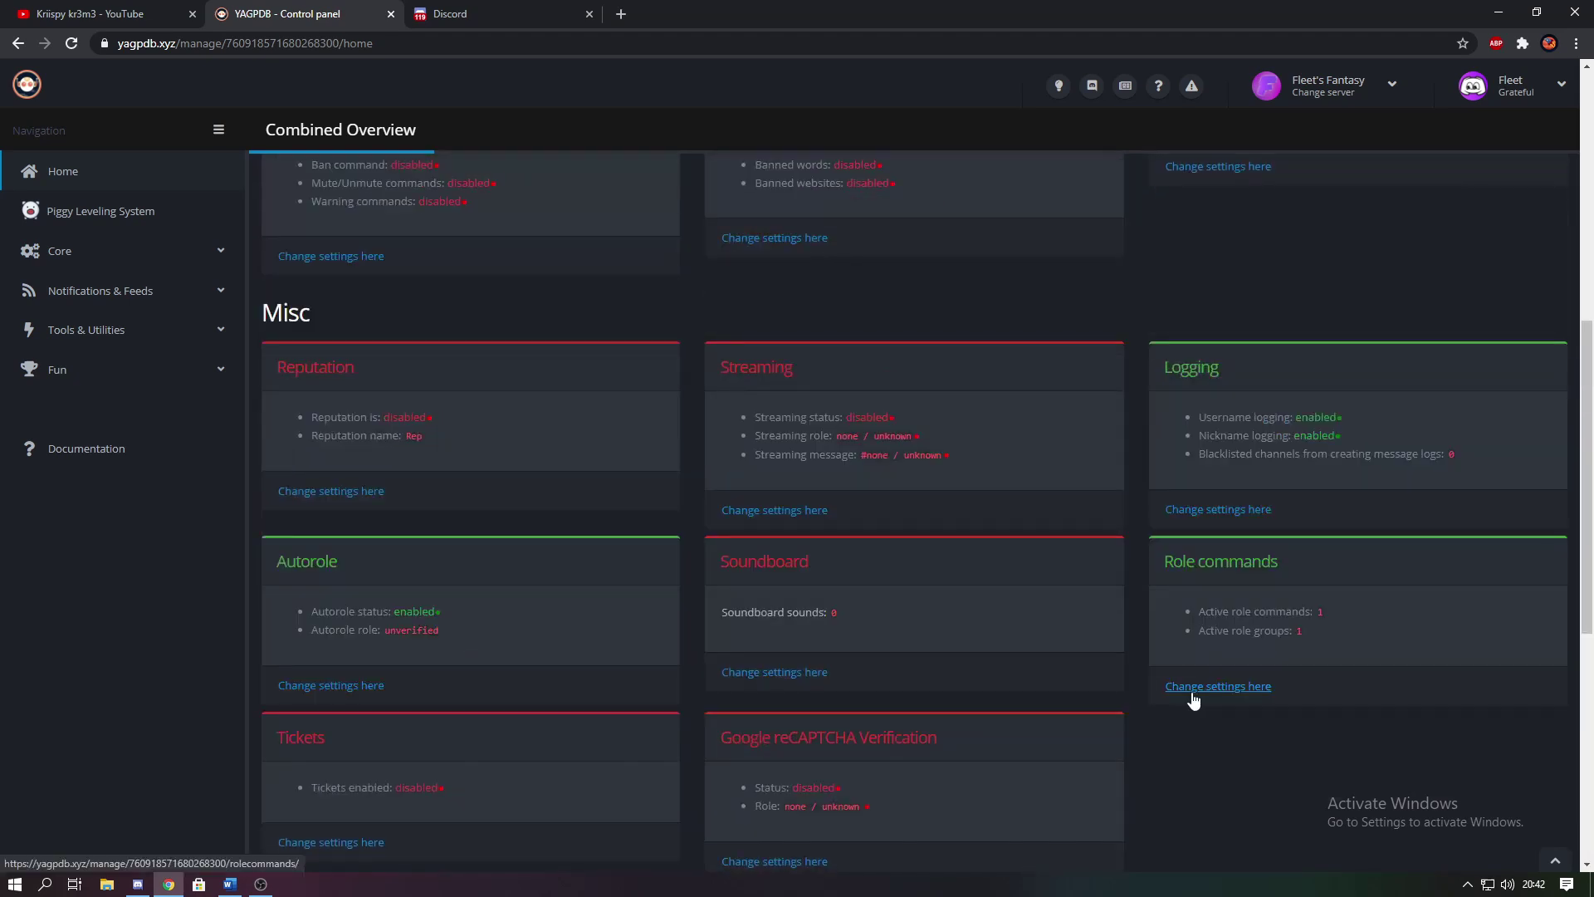
pyautogui.click(1253, 702)
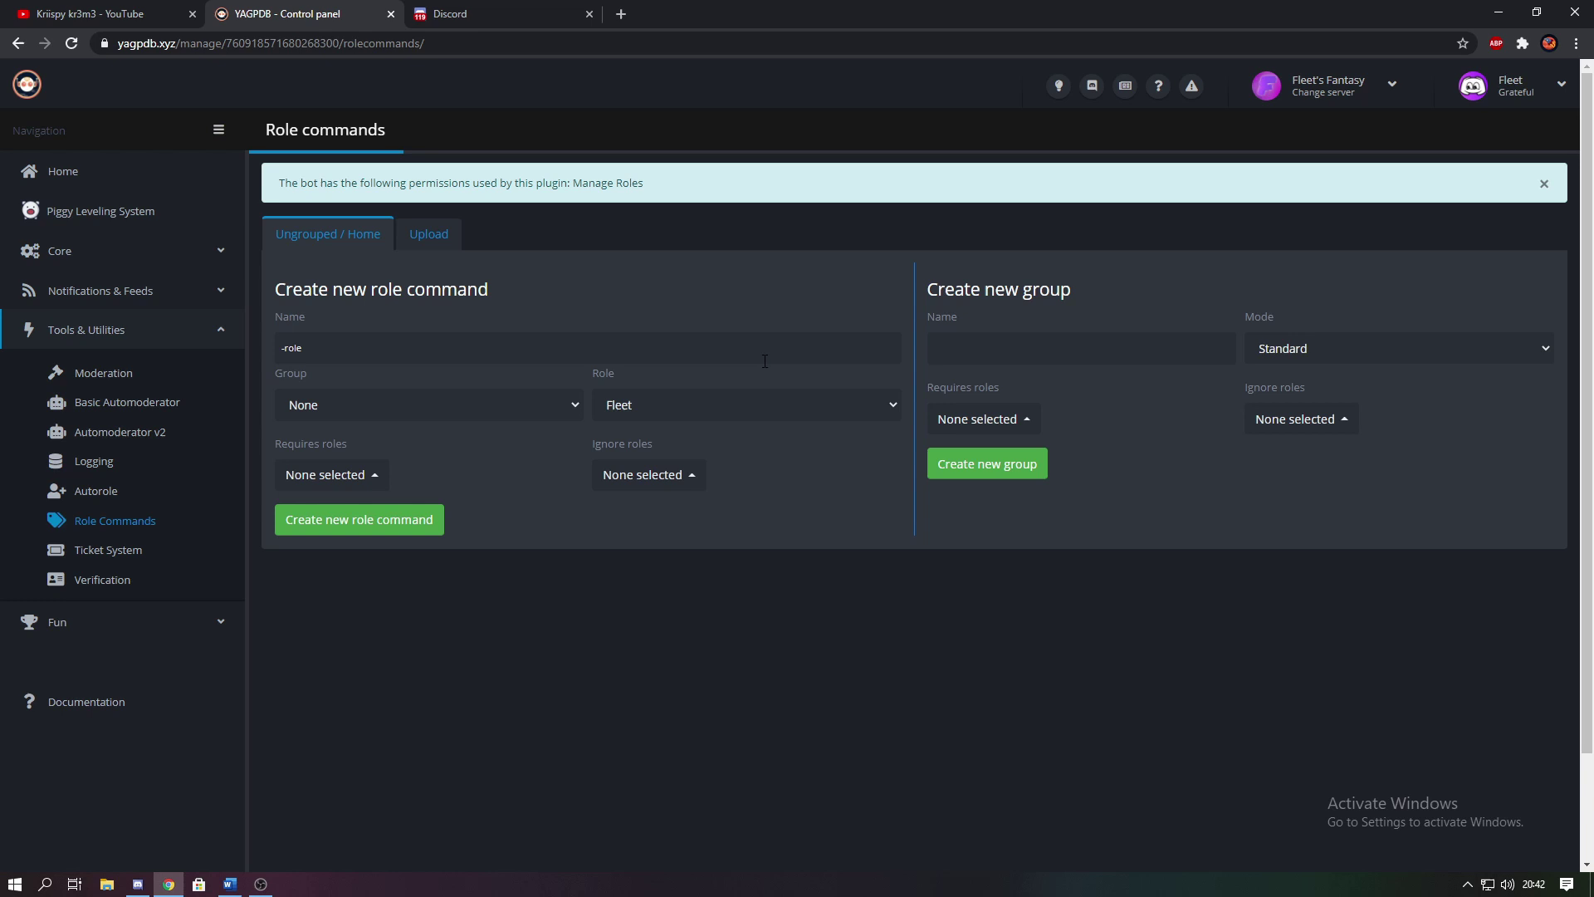
pyautogui.click(989, 358)
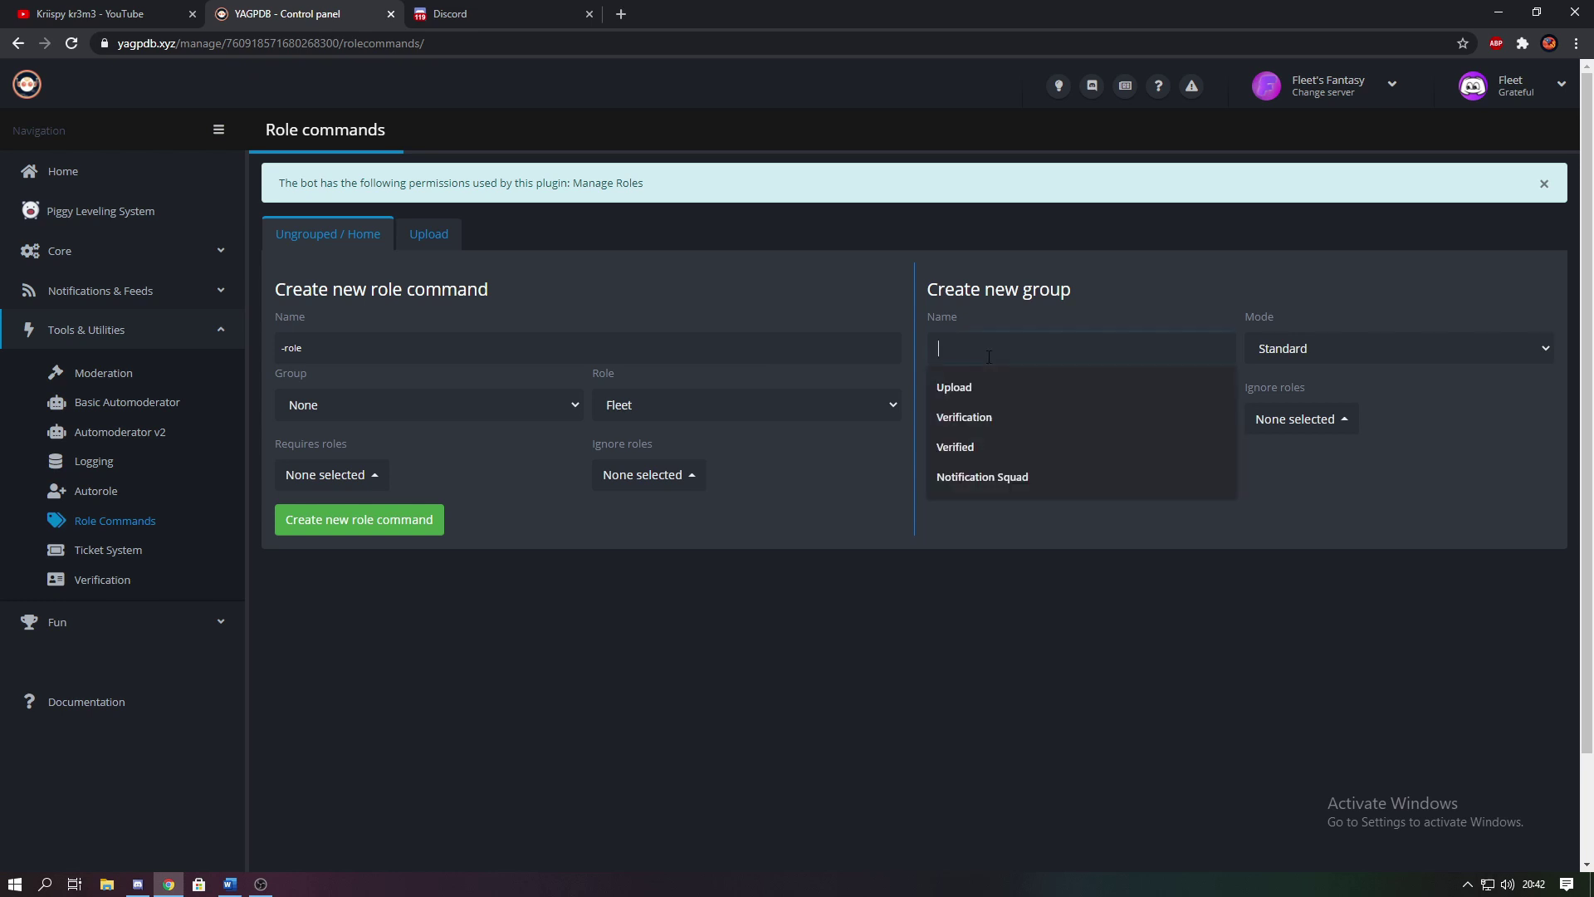
pyautogui.click(983, 418)
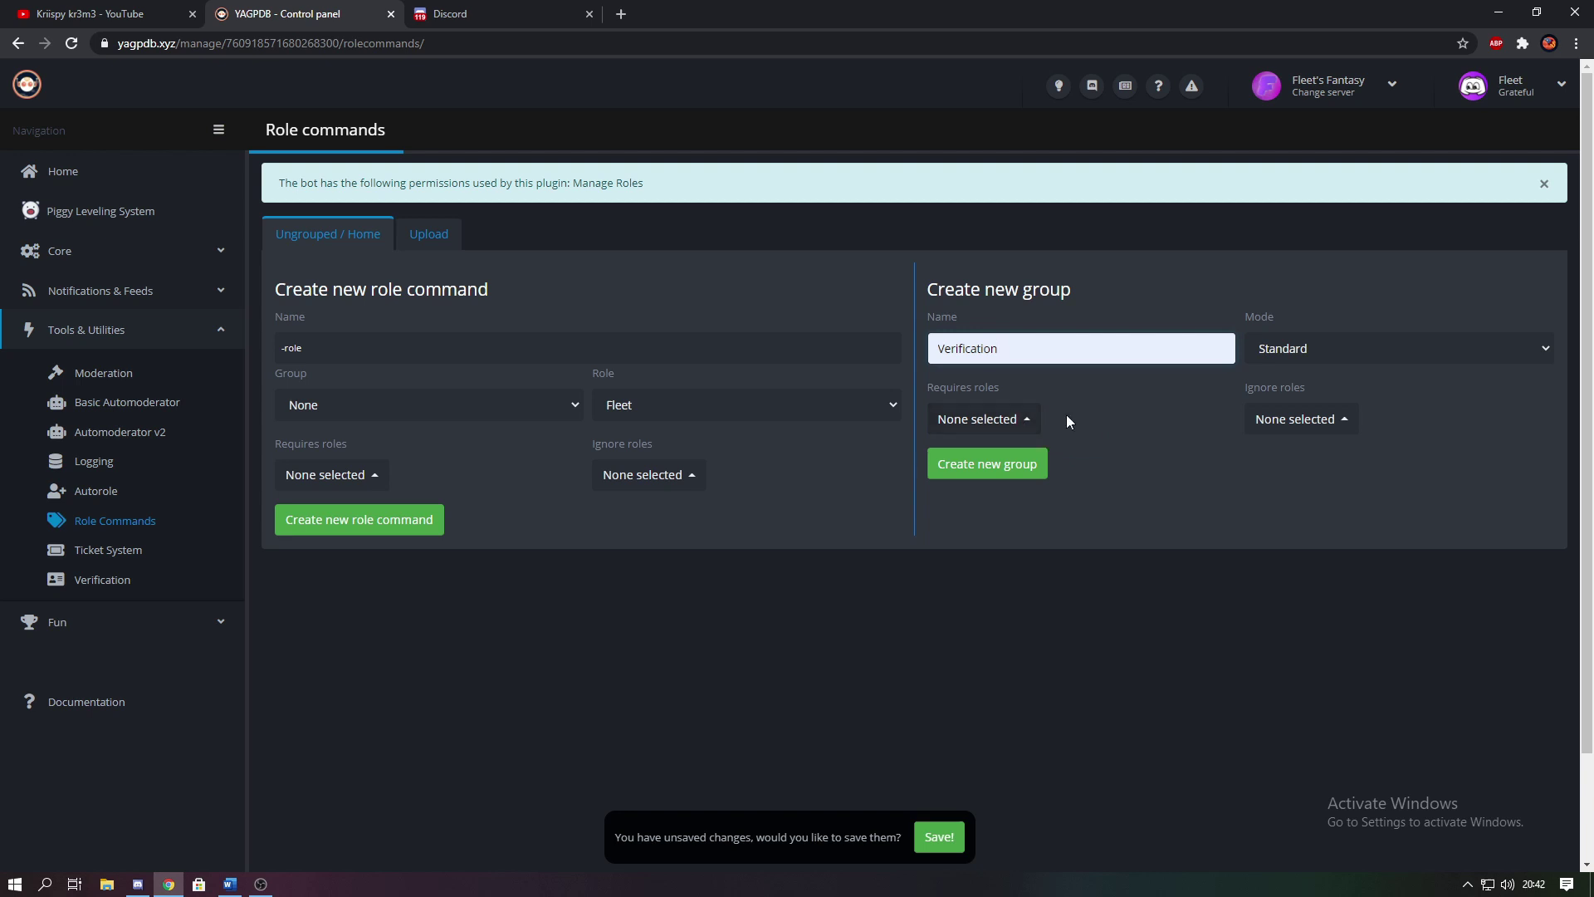
pyautogui.click(1260, 348)
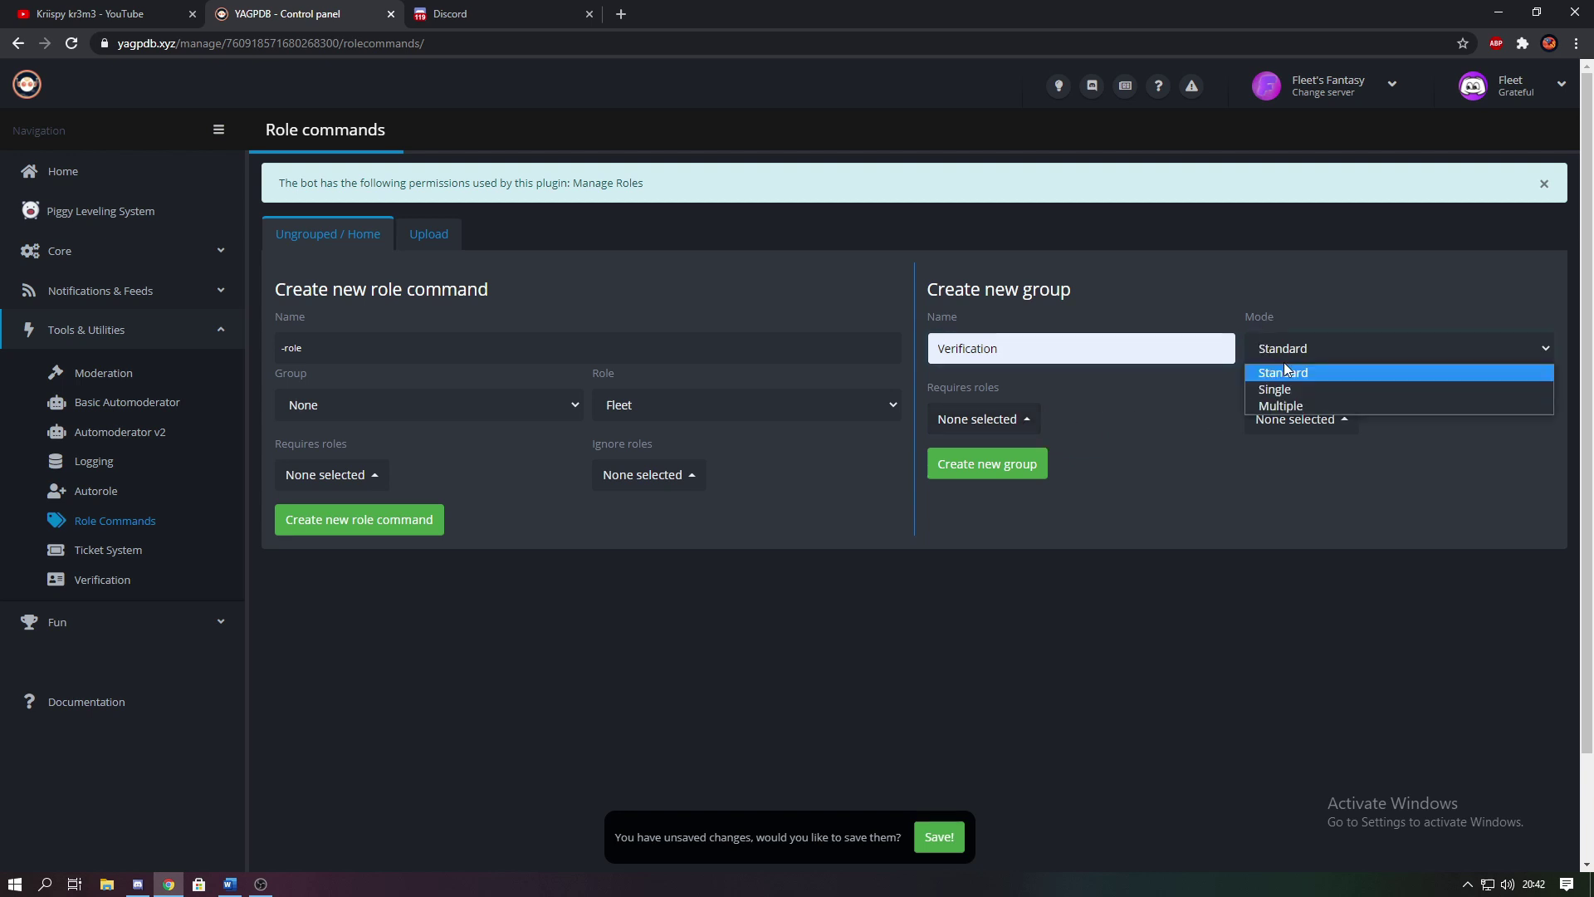
pyautogui.click(1268, 388)
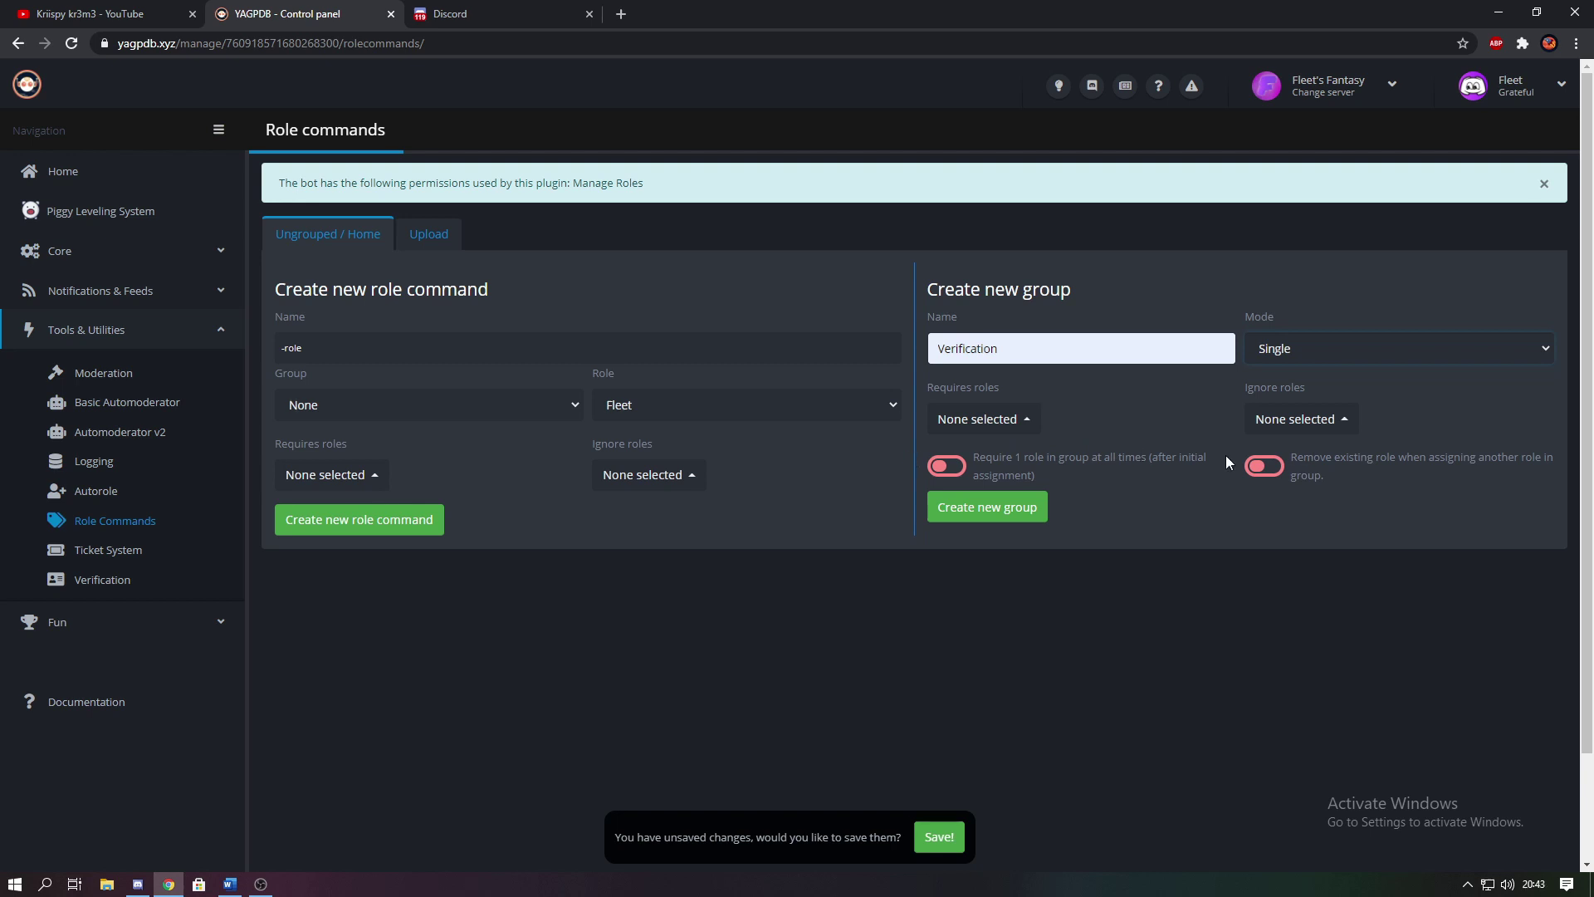
pyautogui.click(1004, 506)
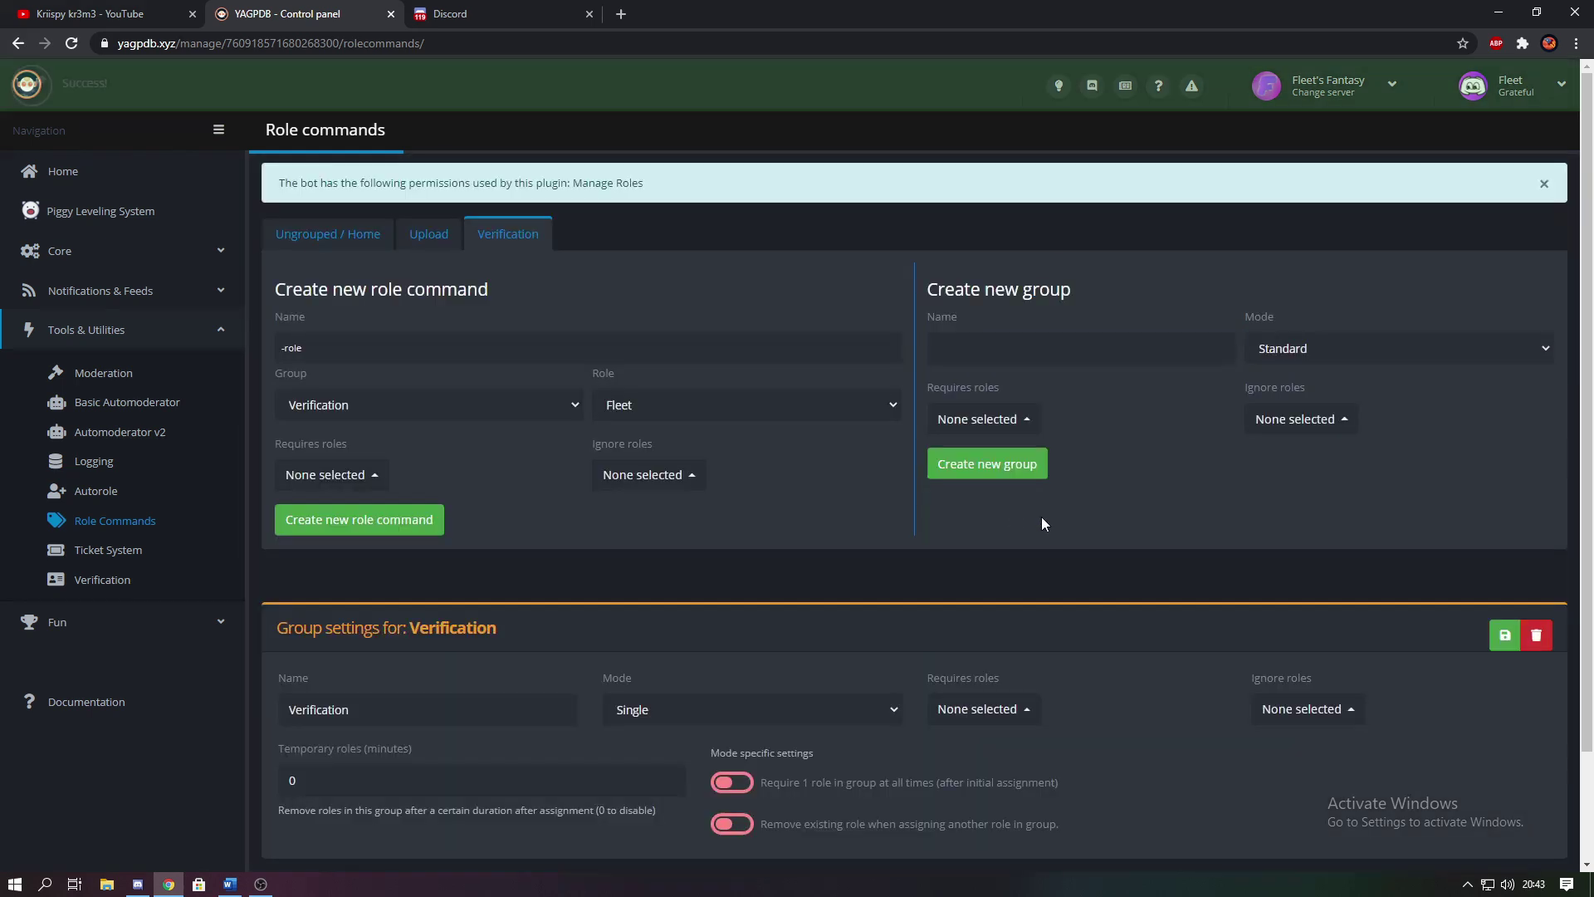
# - Create a role command named Verified in the Verification group that assigns the verified role
pyautogui.scroll(-2, 523, 626)
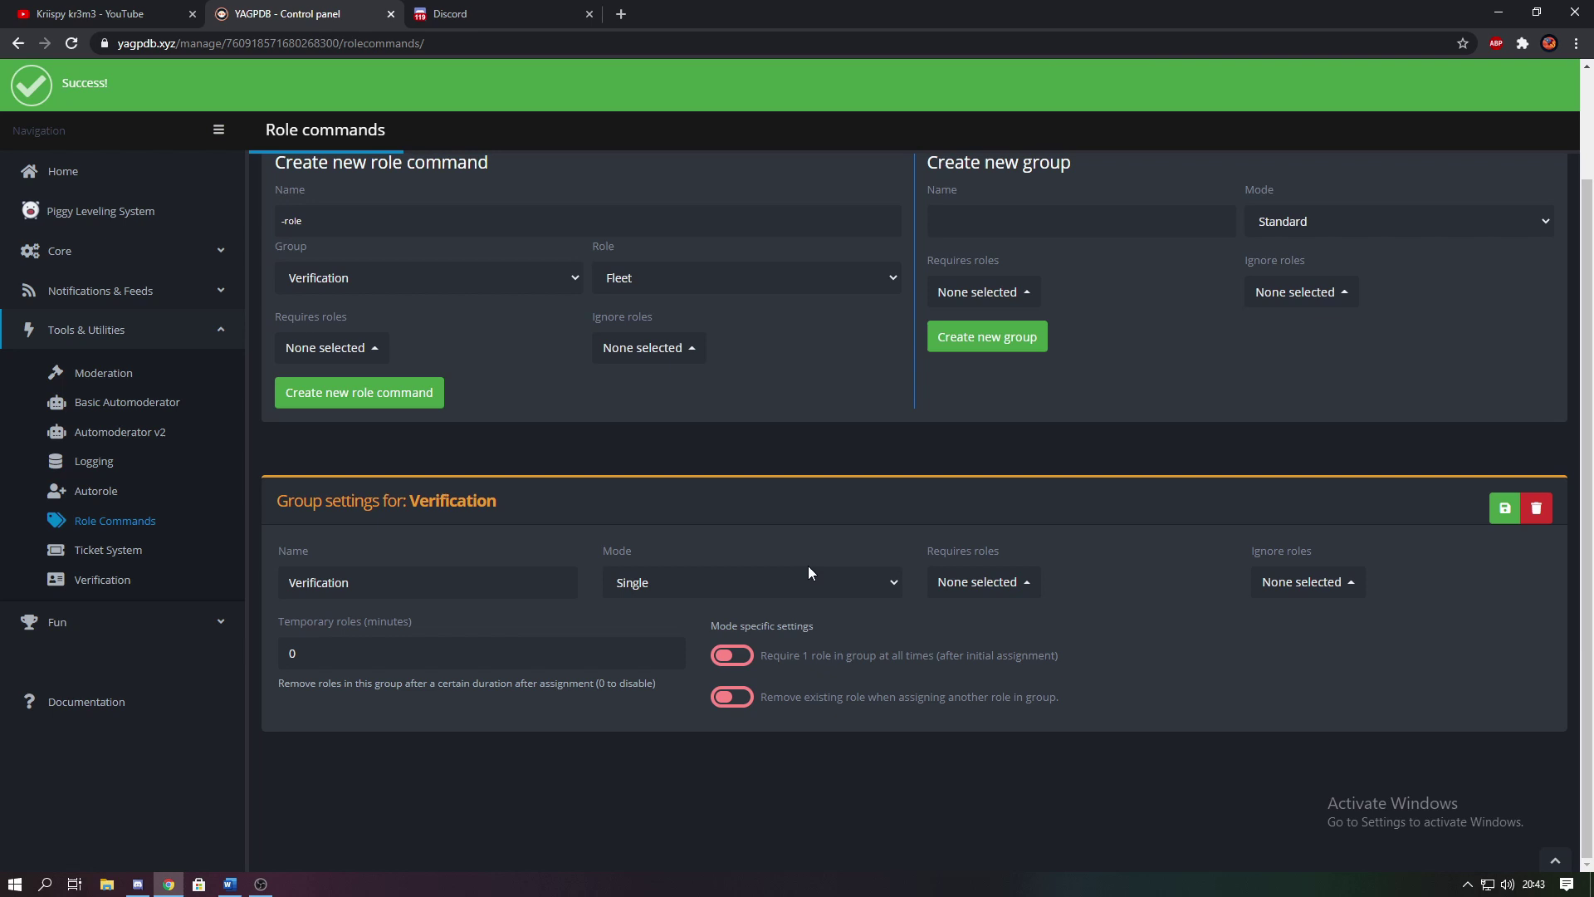
pyautogui.scroll(2, 643, 515)
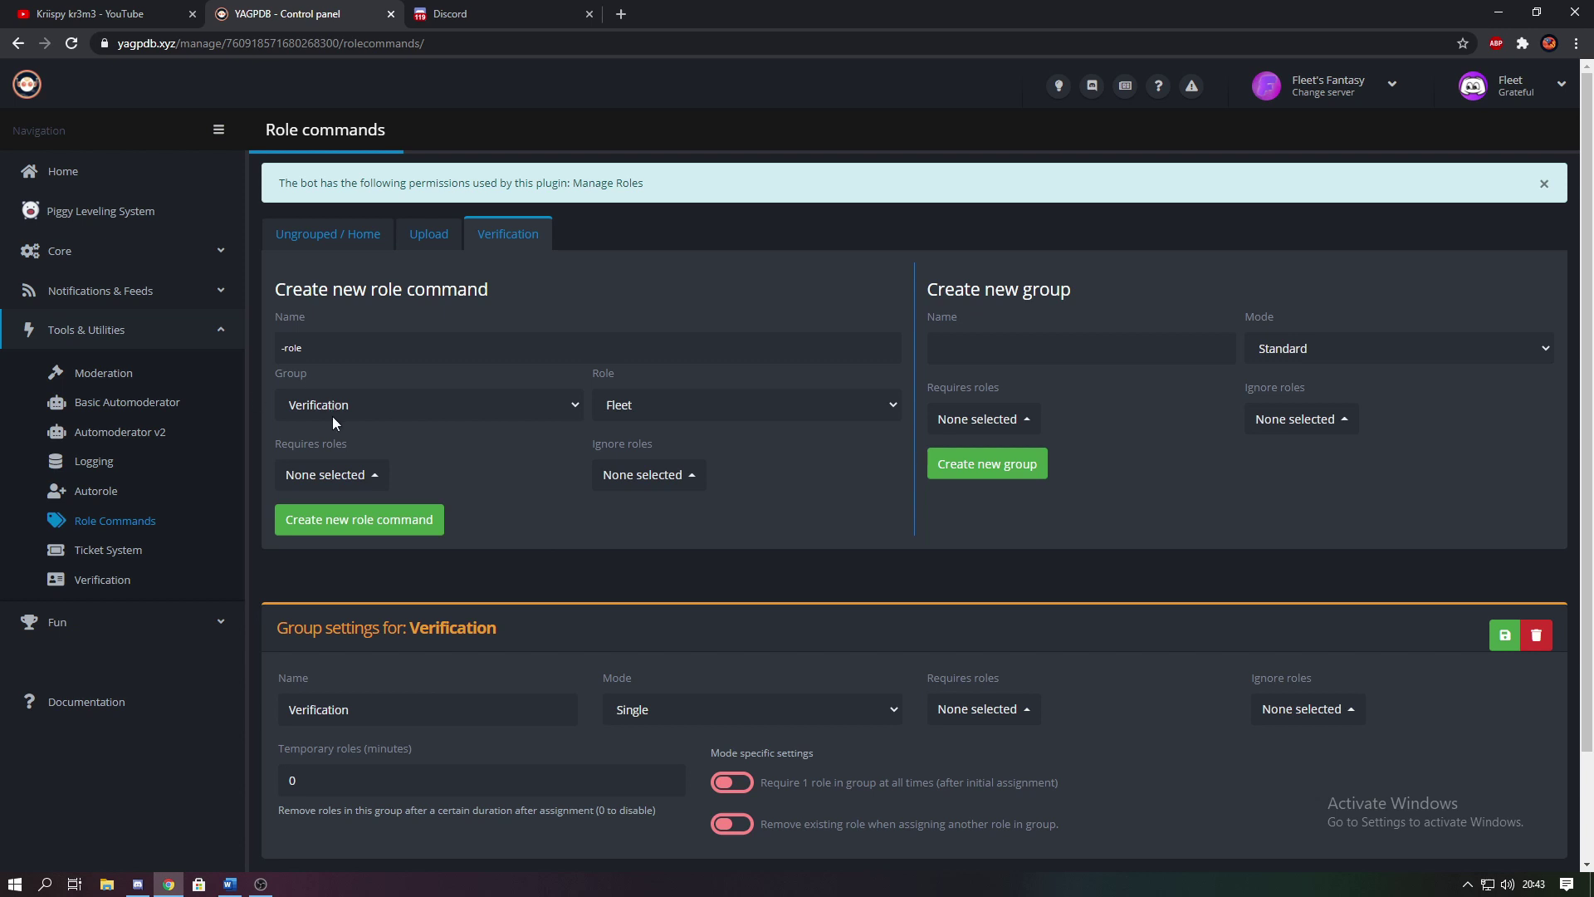
pyautogui.click(351, 355)
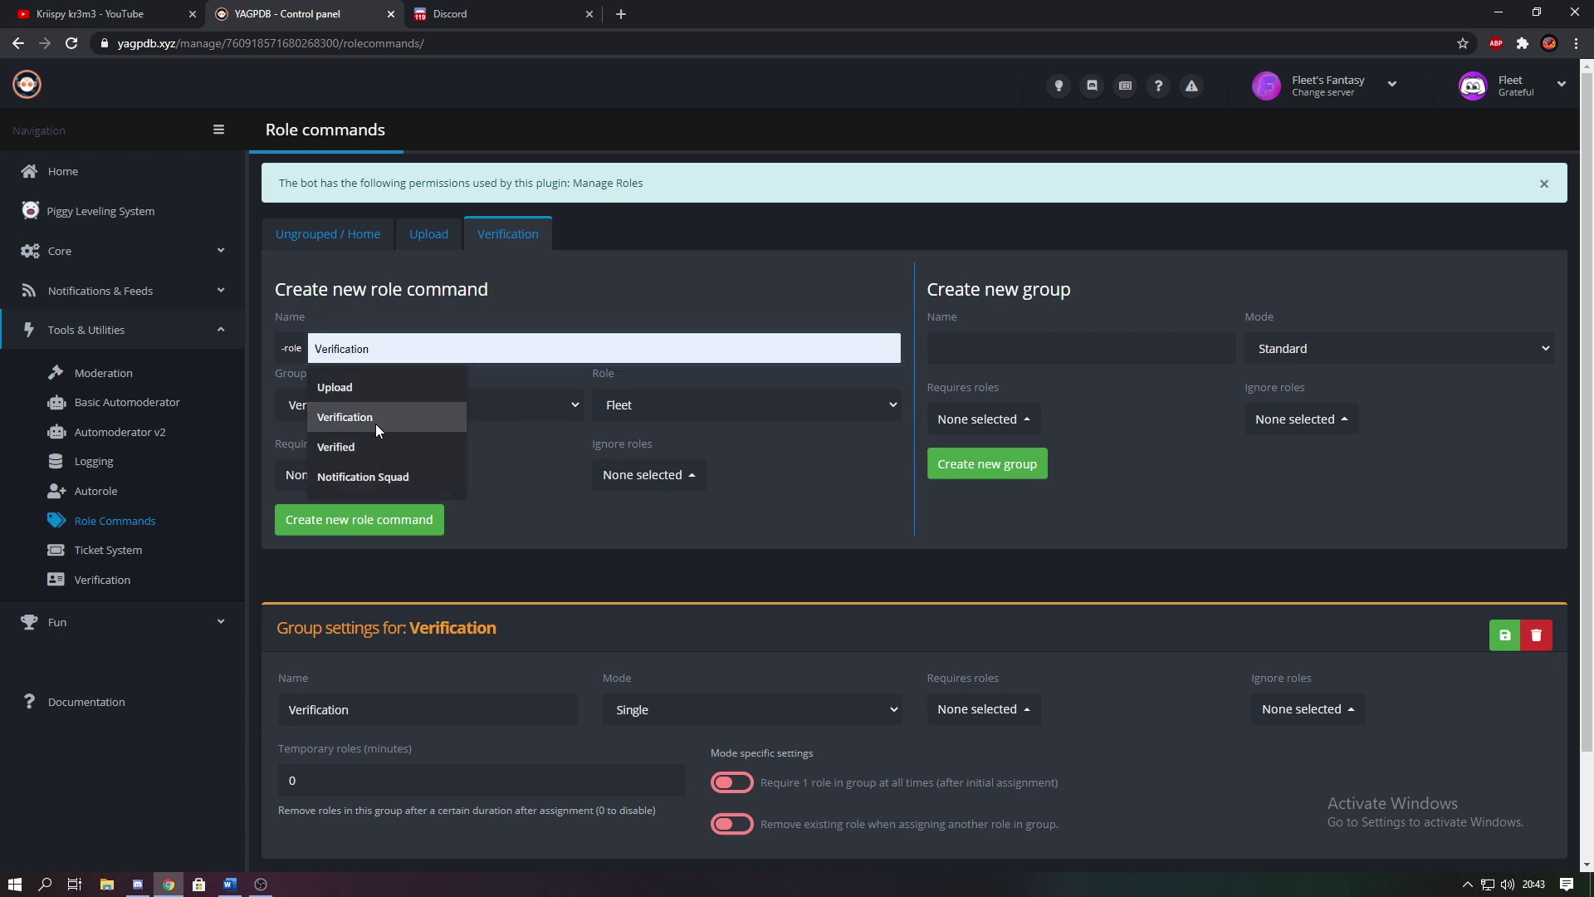
pyautogui.click(359, 444)
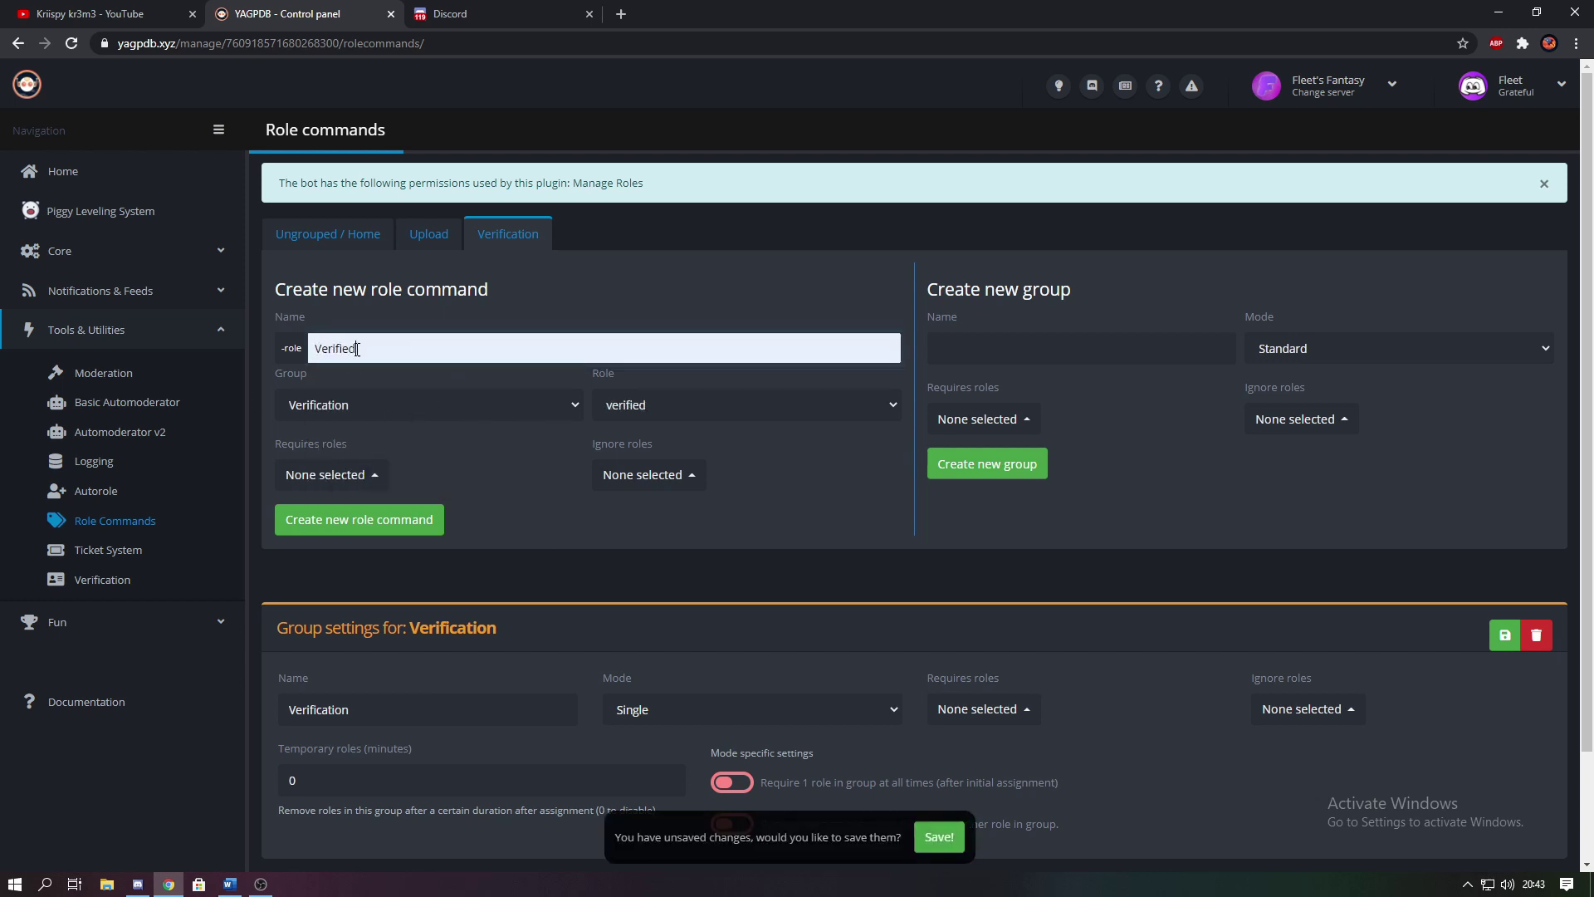
pyautogui.click(355, 407)
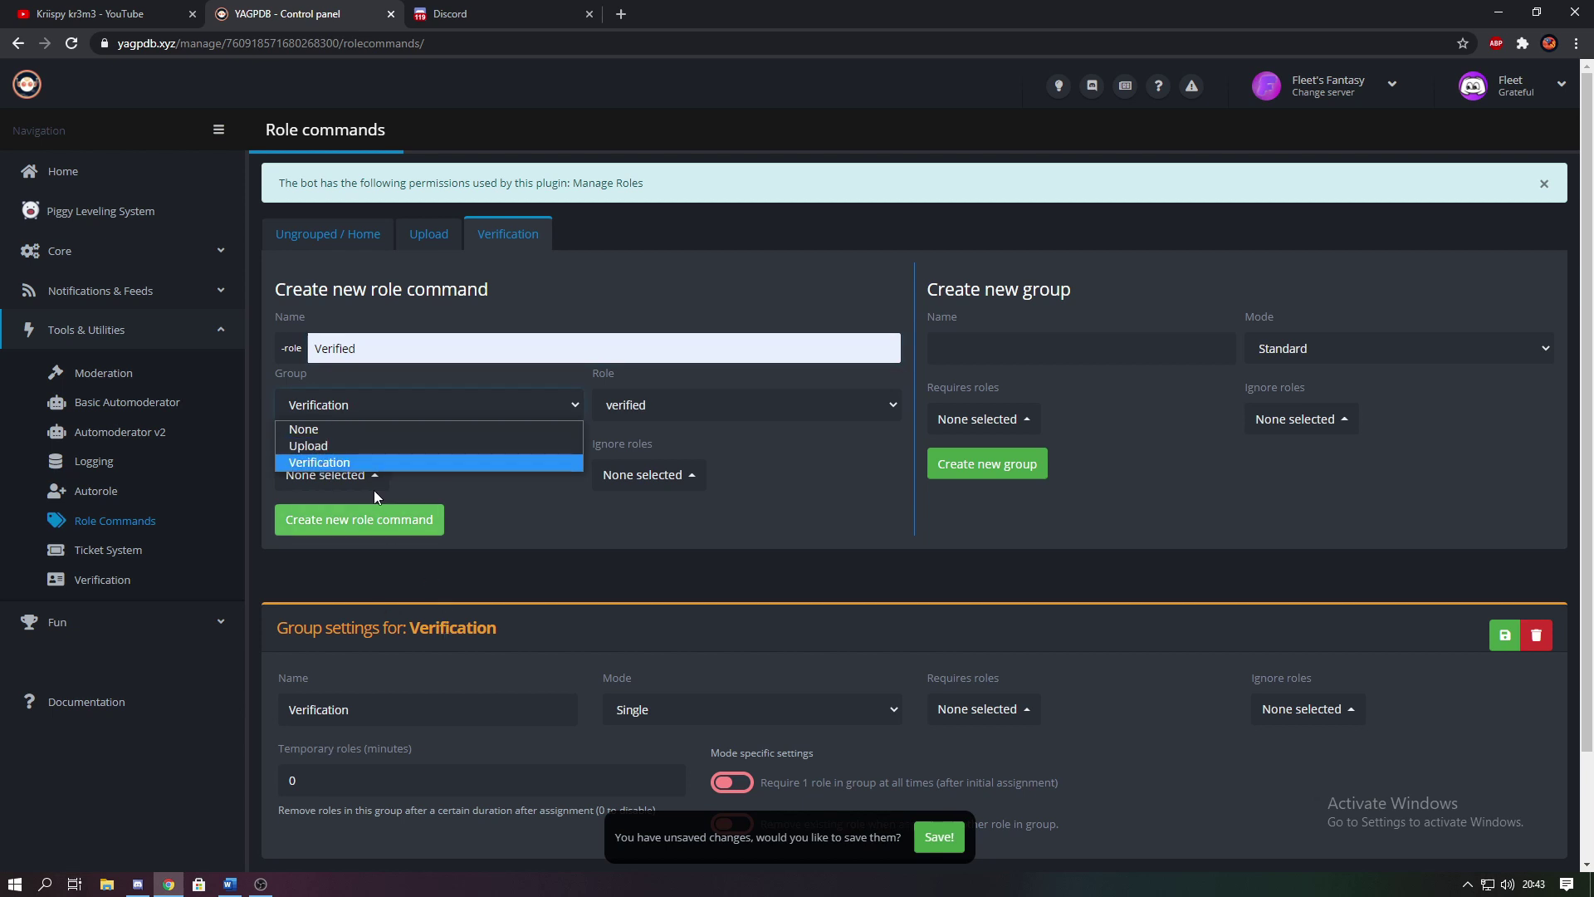
pyautogui.click(360, 462)
pyautogui.click(646, 402)
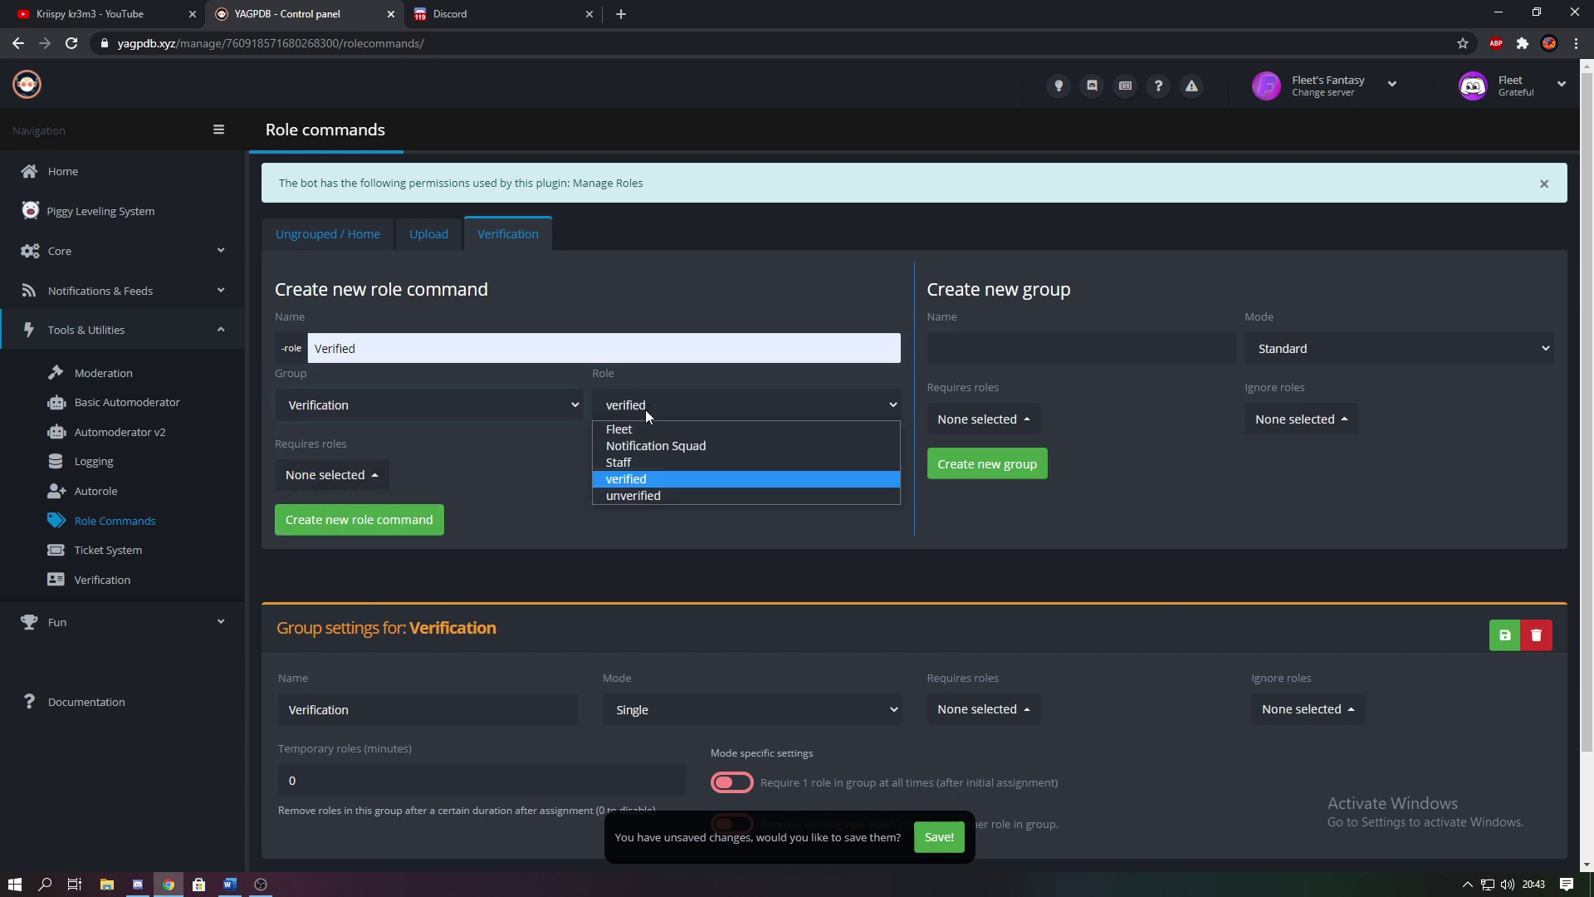
pyautogui.click(646, 479)
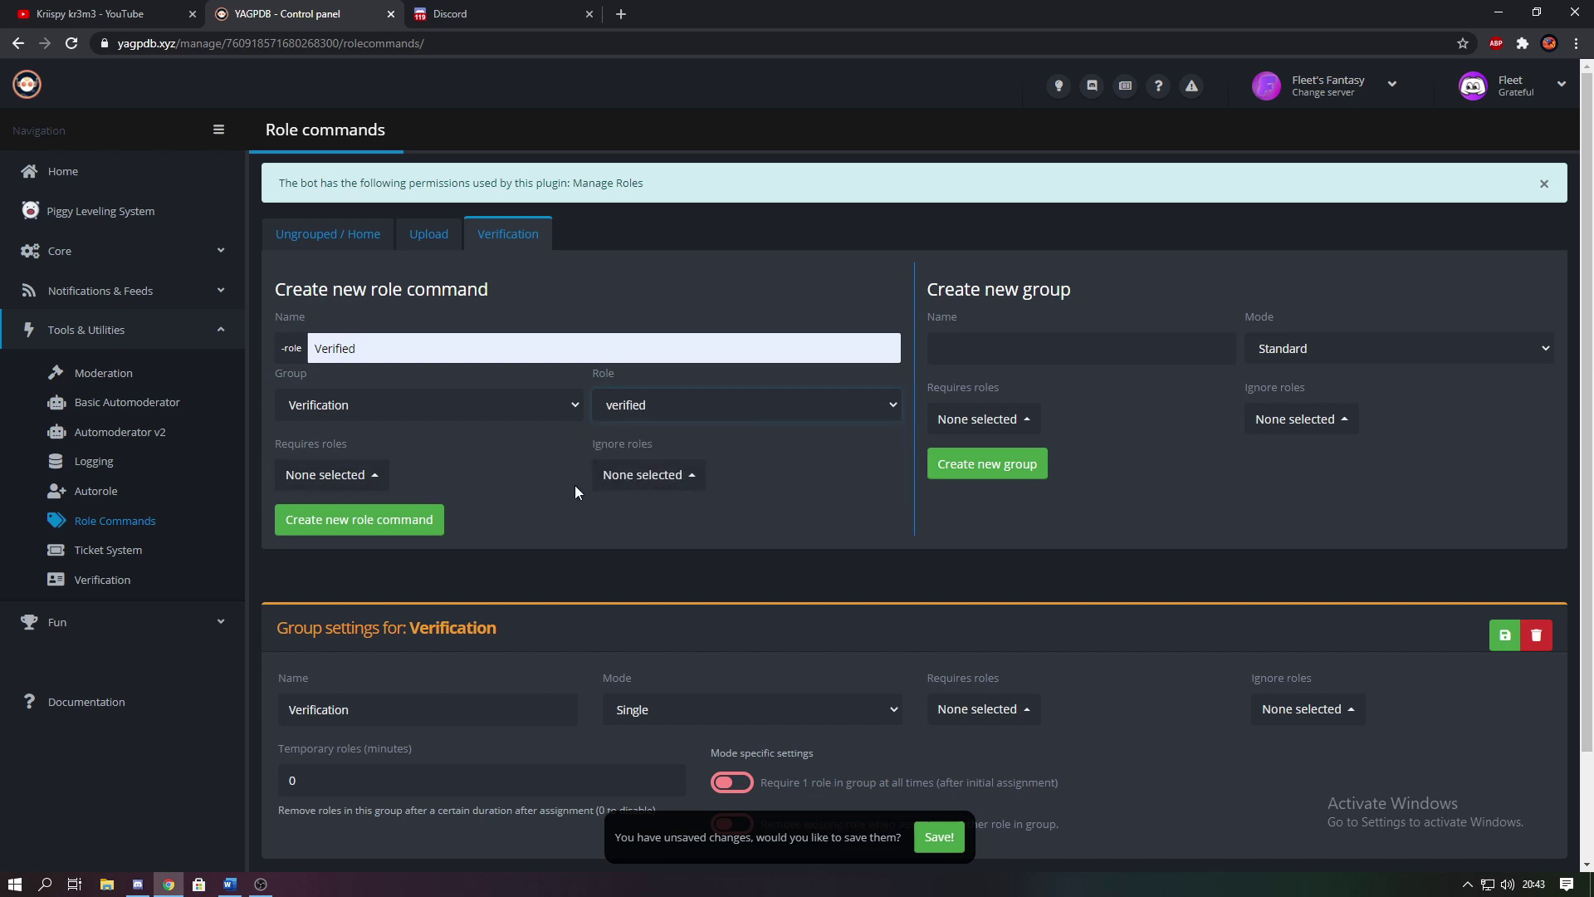
pyautogui.click(426, 529)
# - Save the Verified role command and the Verification group settings
pyautogui.scroll(-5, 582, 606)
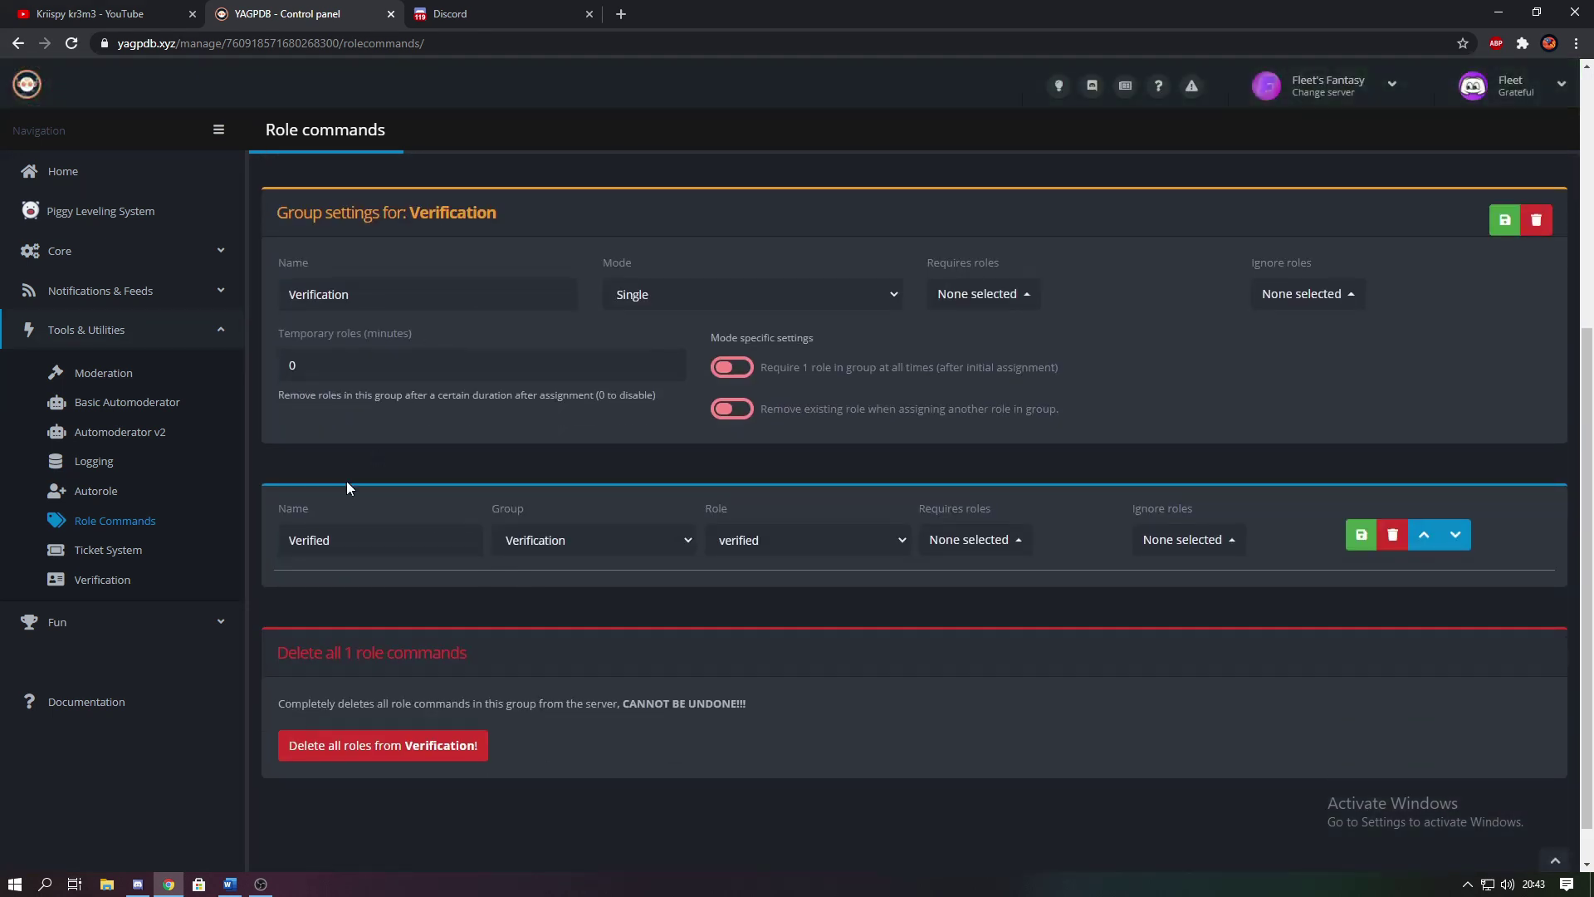
pyautogui.scroll(3, 1046, 690)
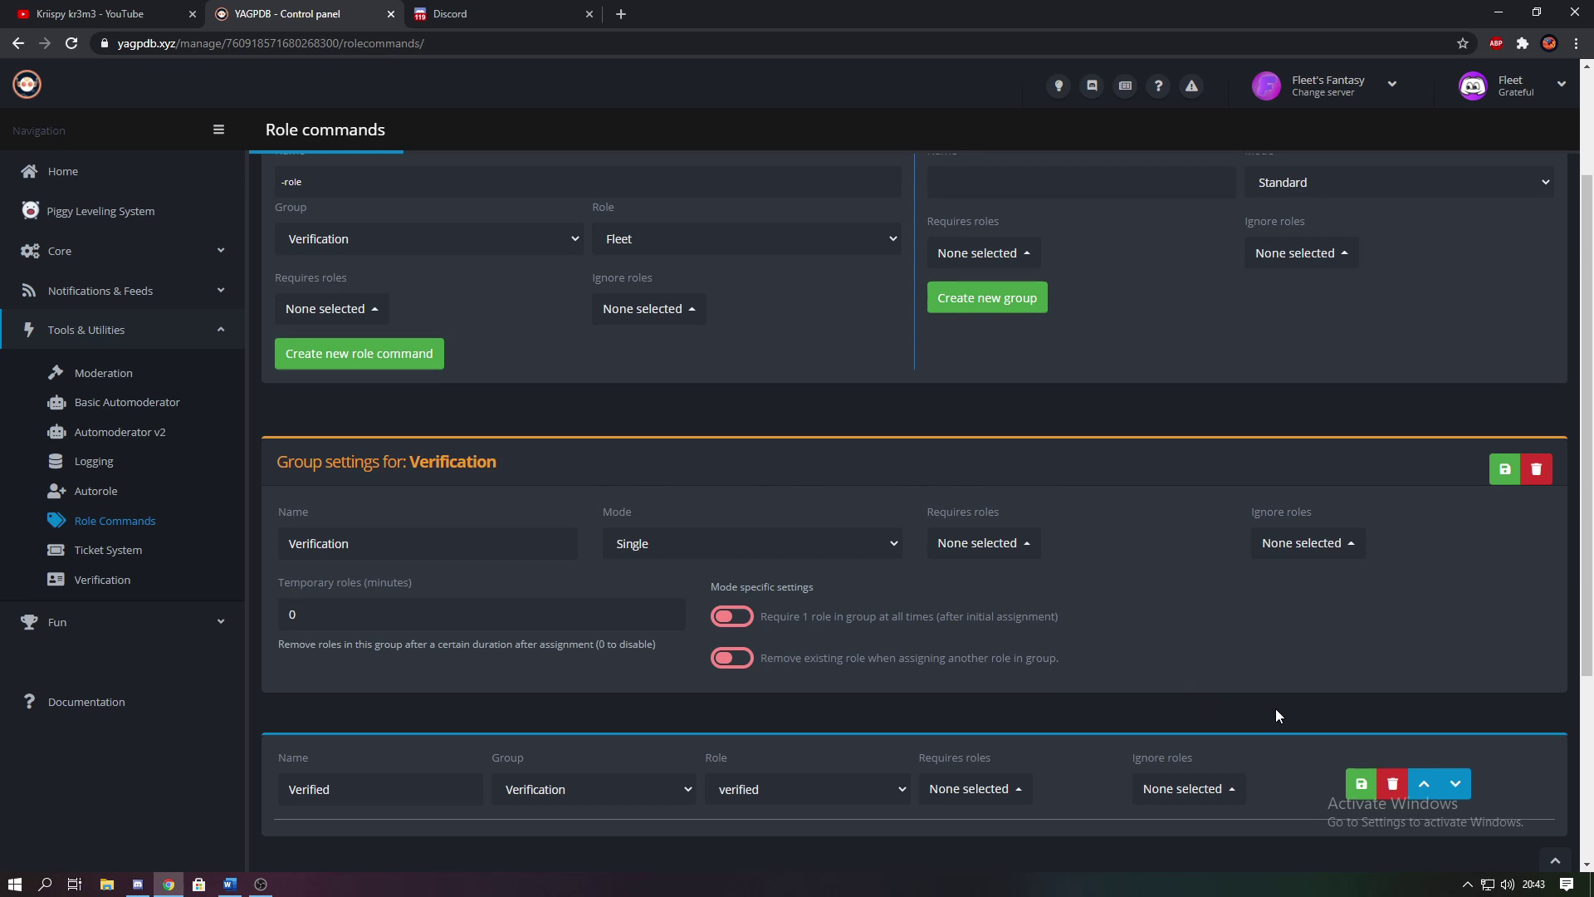
pyautogui.click(1360, 785)
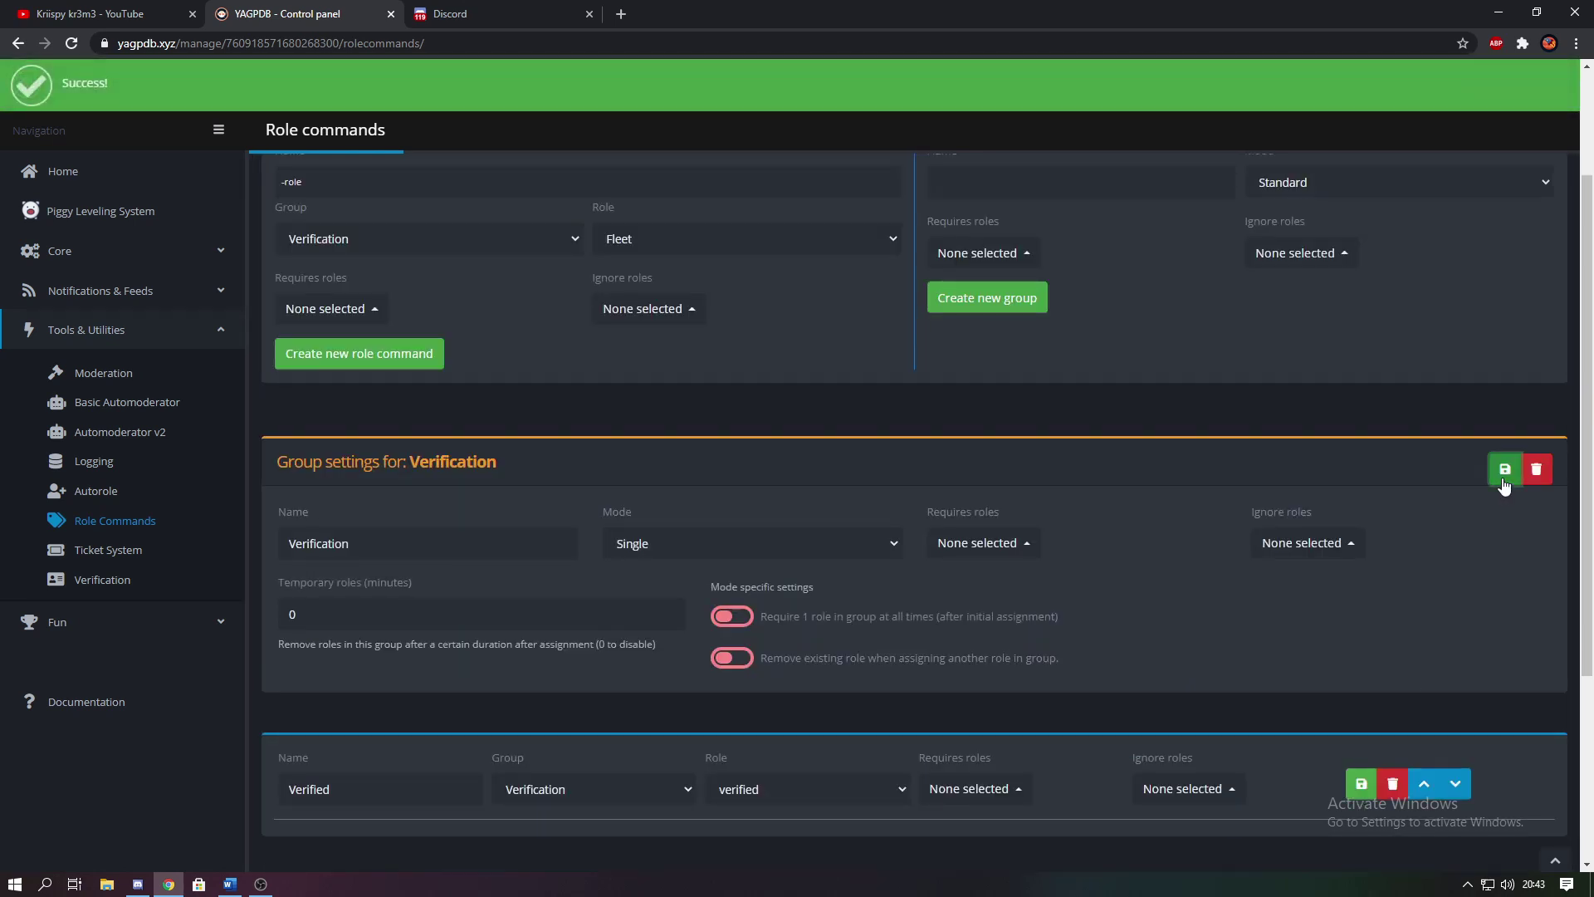
pyautogui.click(1504, 470)
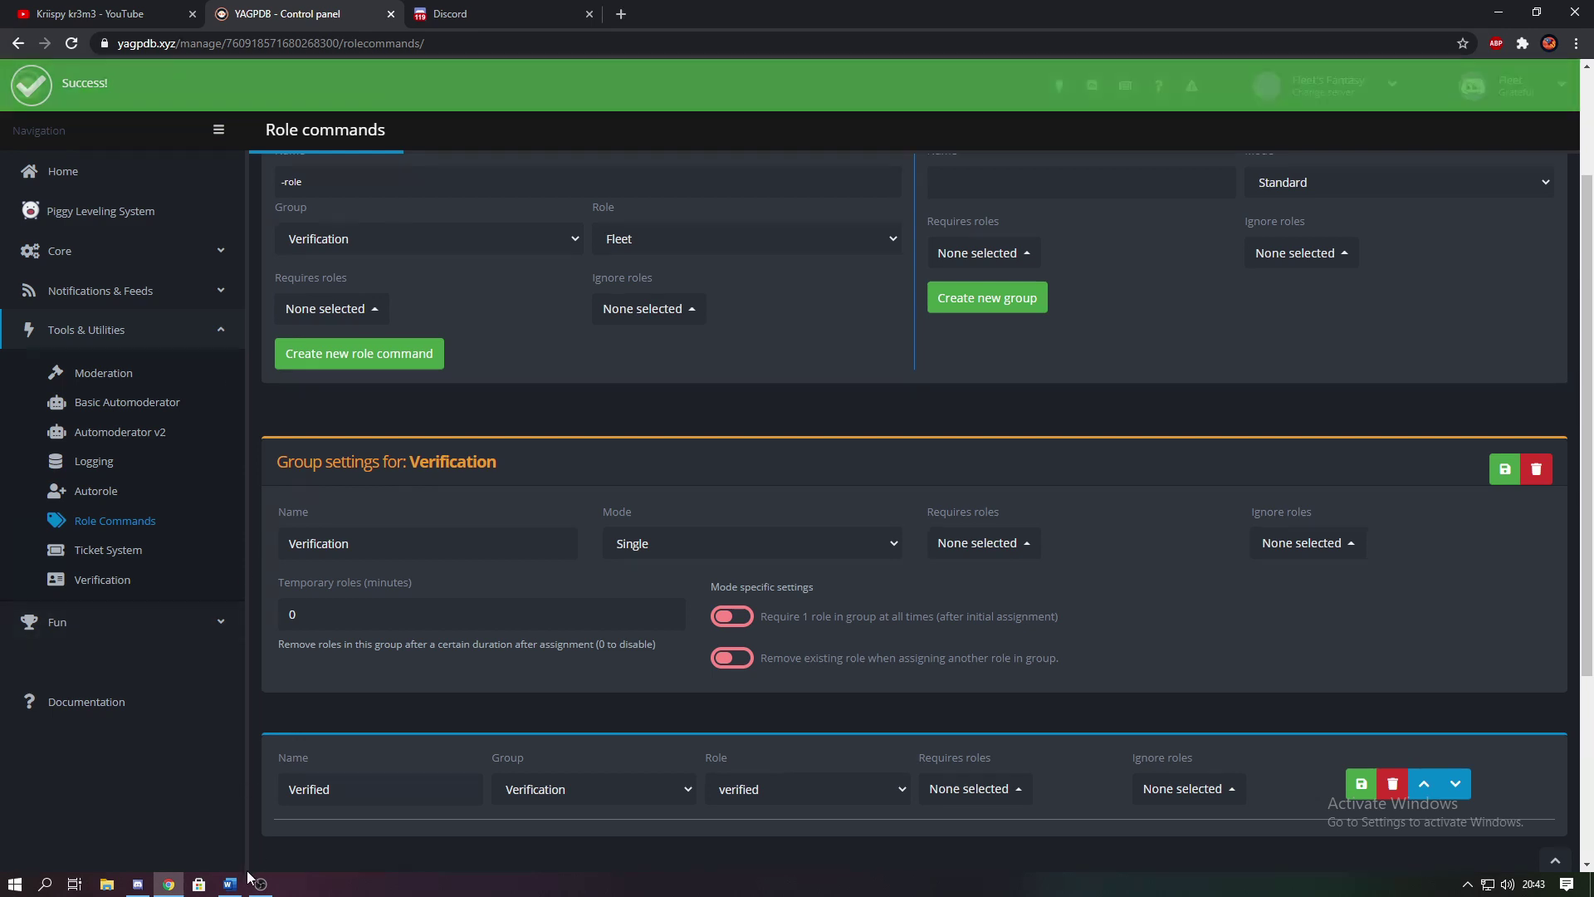
# - Switch to Discord and send the command "-rolemenu create Verification" in the verify-channel
pyautogui.click(137, 883)
pyautogui.press('Escape')
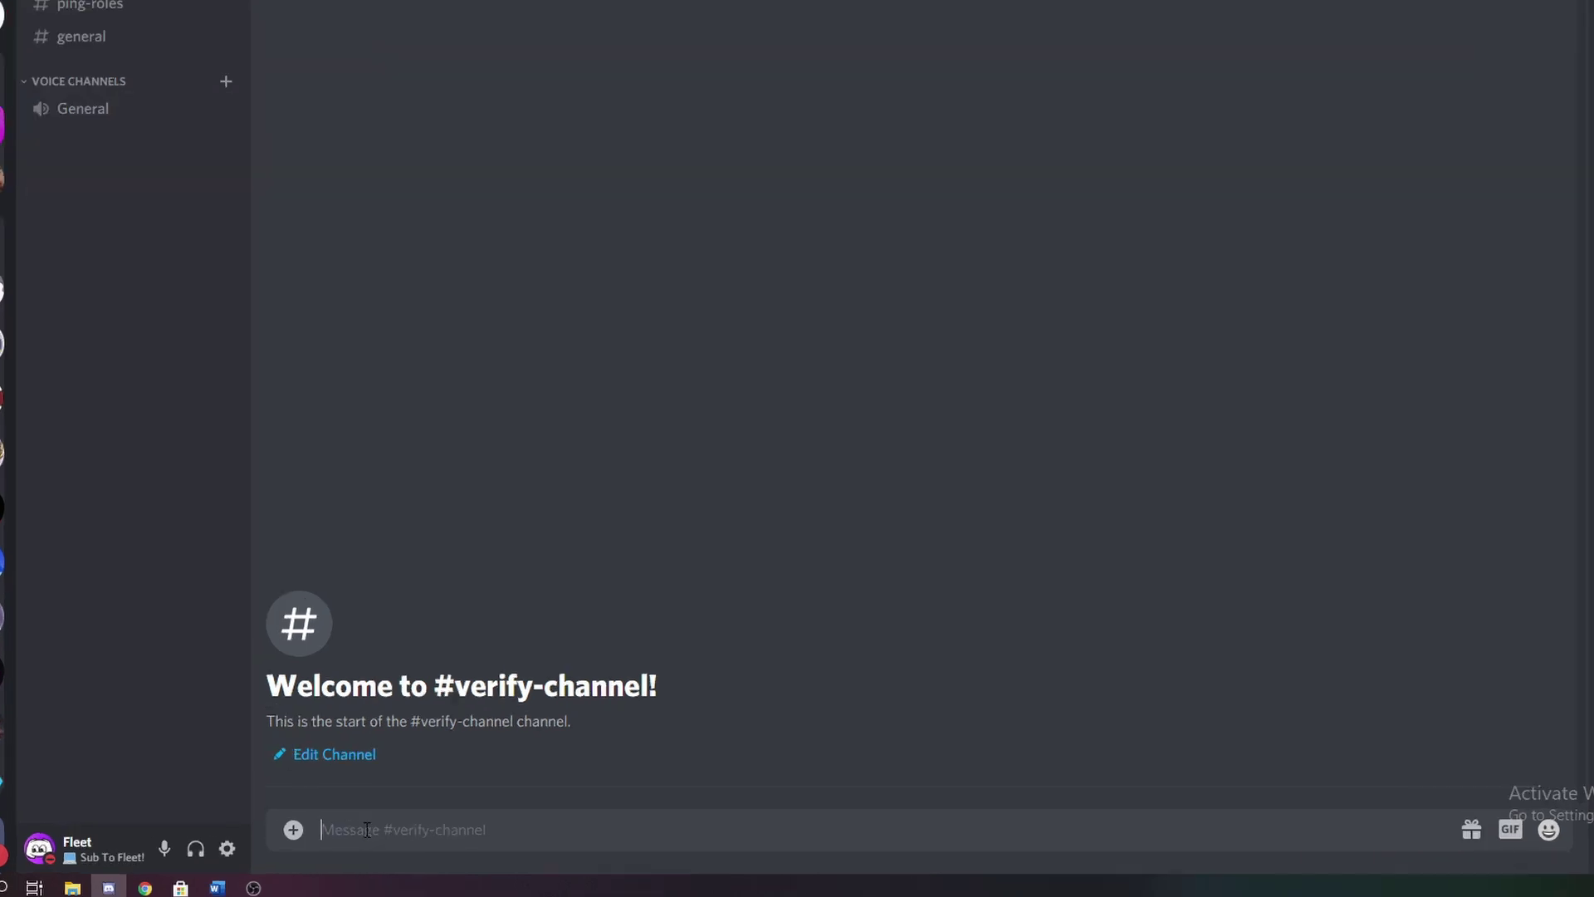
pyautogui.write('-')
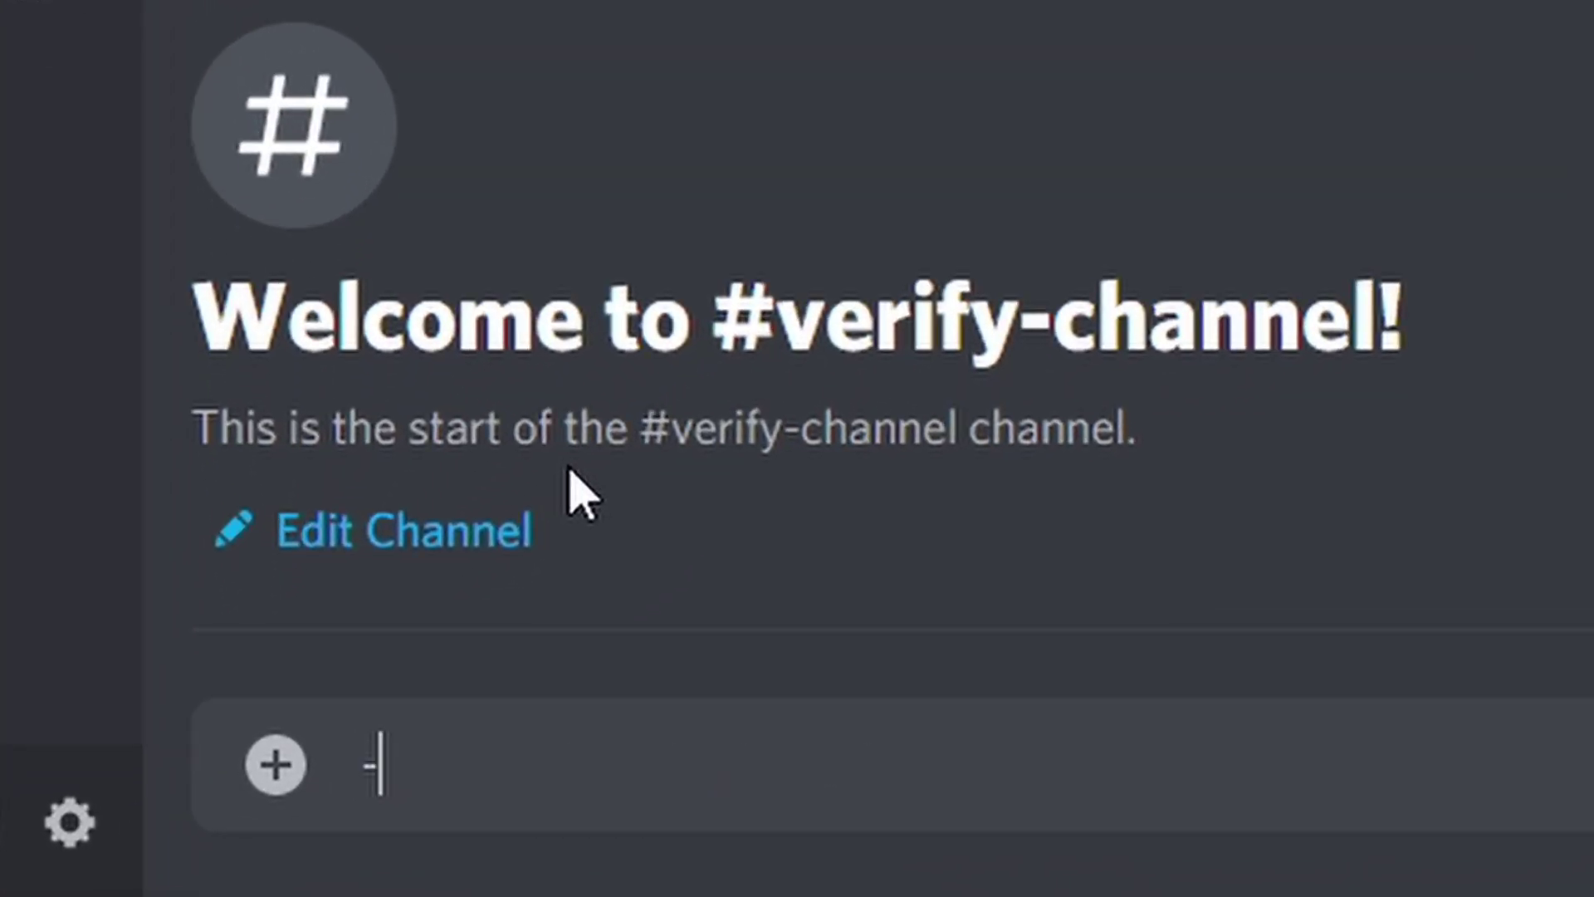
pyautogui.write('rolemenu ')
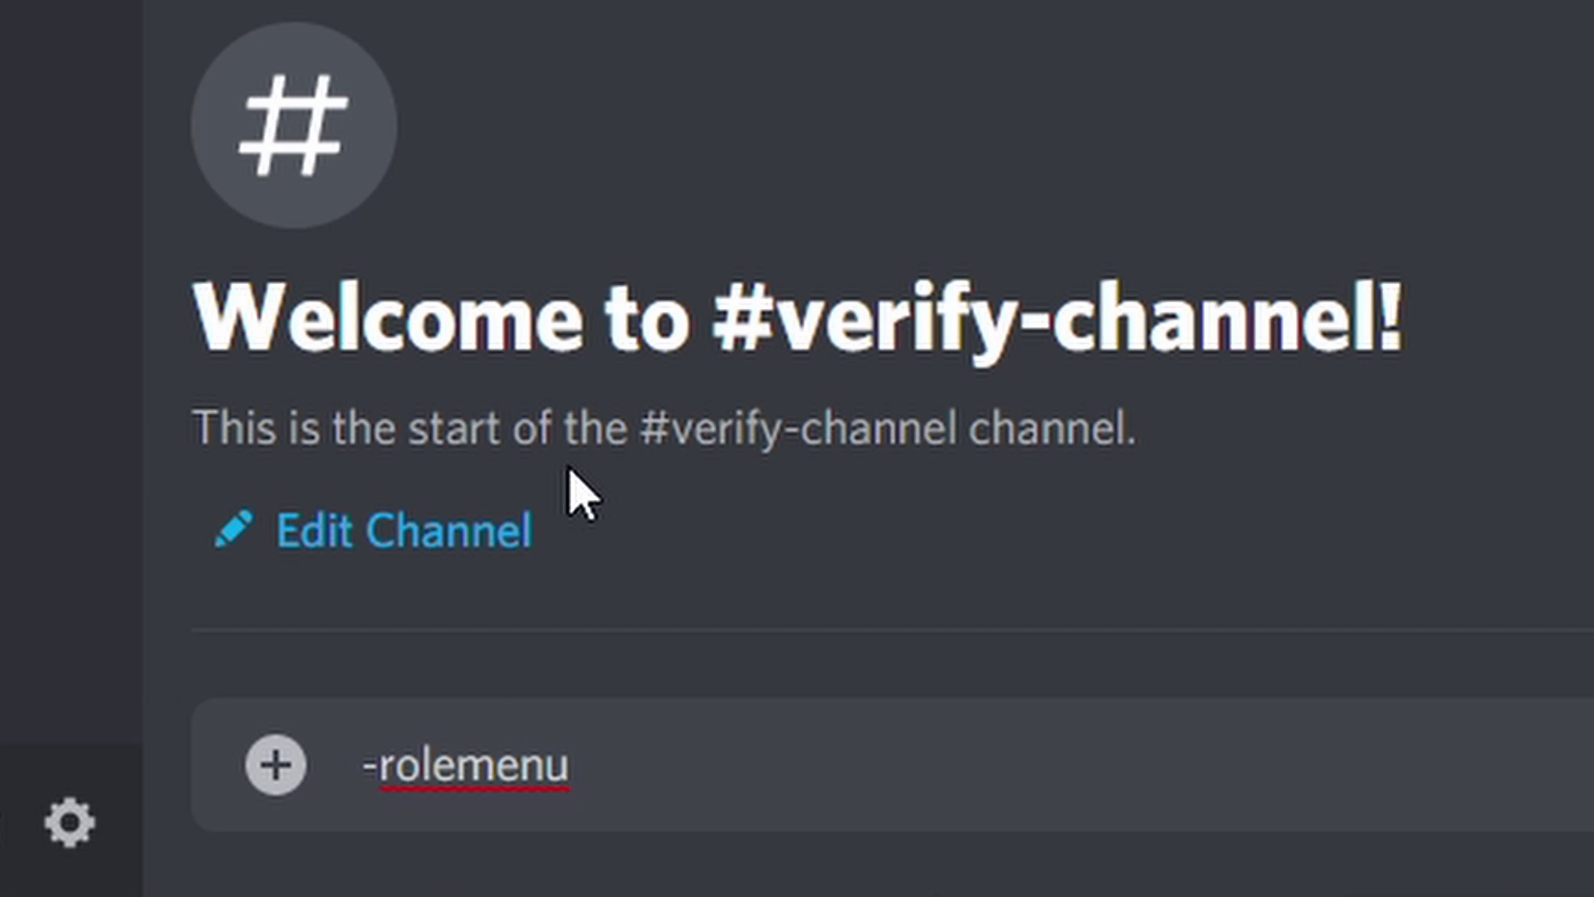
pyautogui.write('create ')
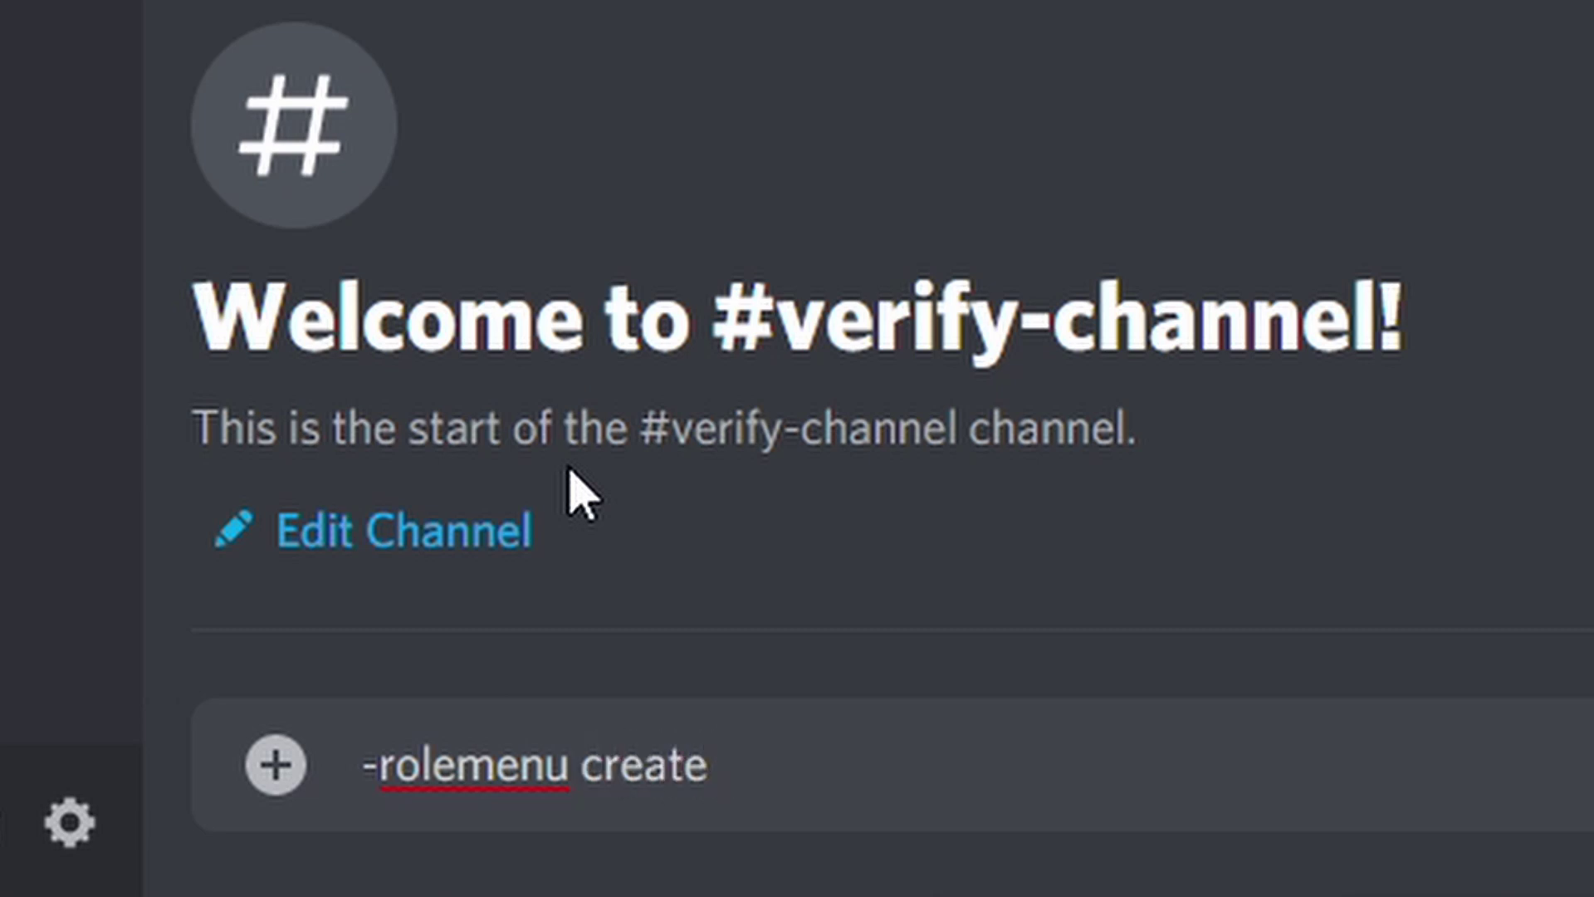
pyautogui.write('Verfic')
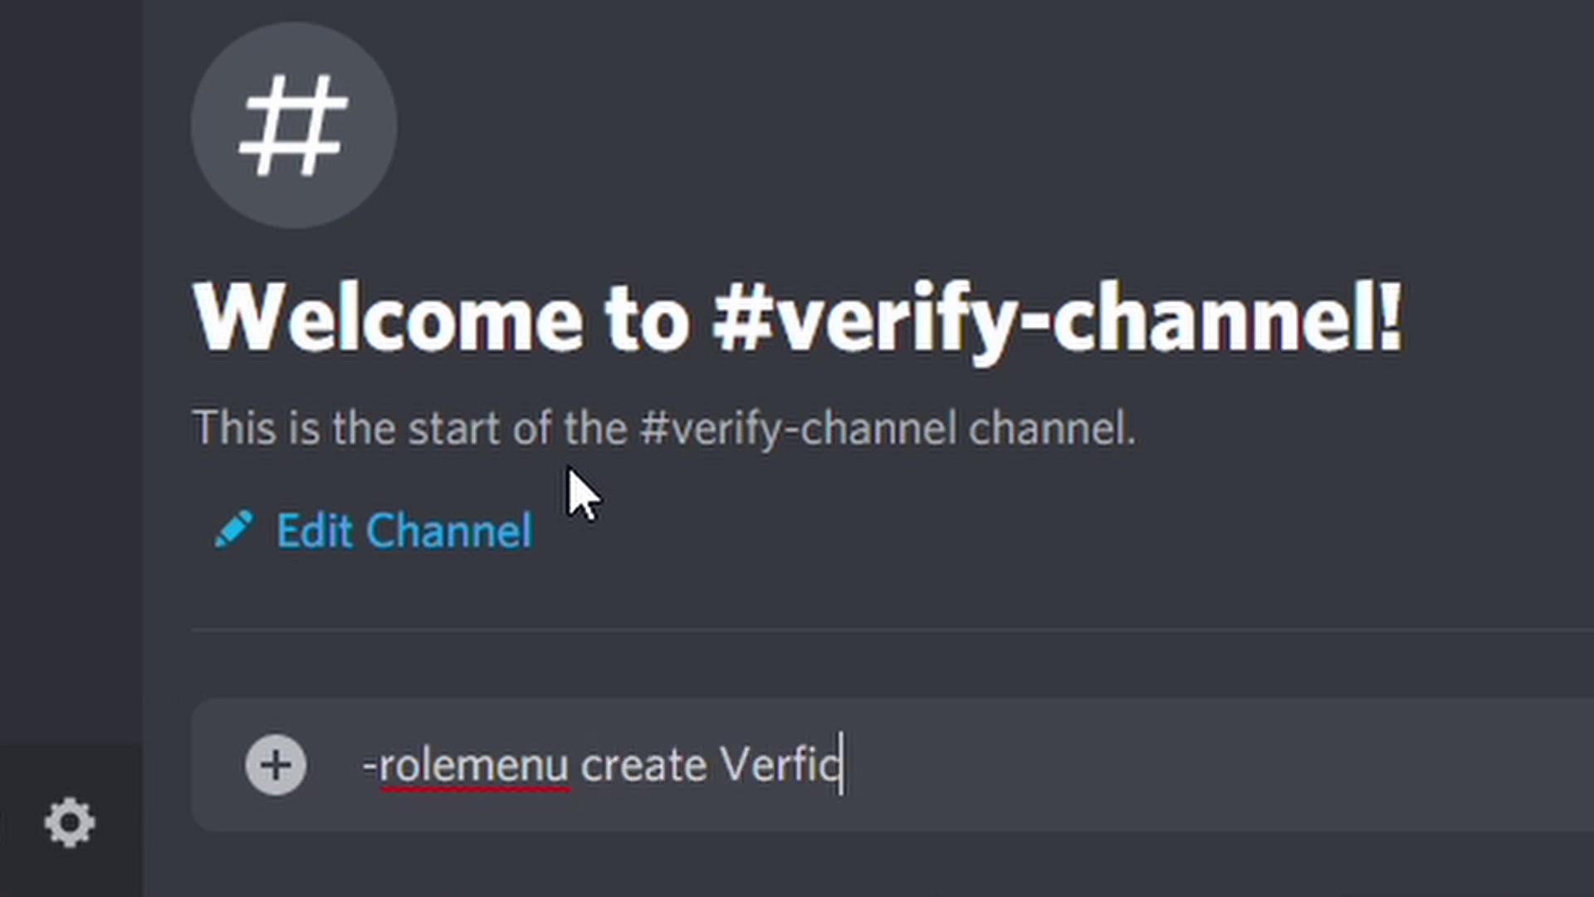
pyautogui.write('i')
pyautogui.press('BackSpace')
pyautogui.press('BackSpace')
pyautogui.press('BackSpace')
pyautogui.press('BackSpace')
pyautogui.write('i')
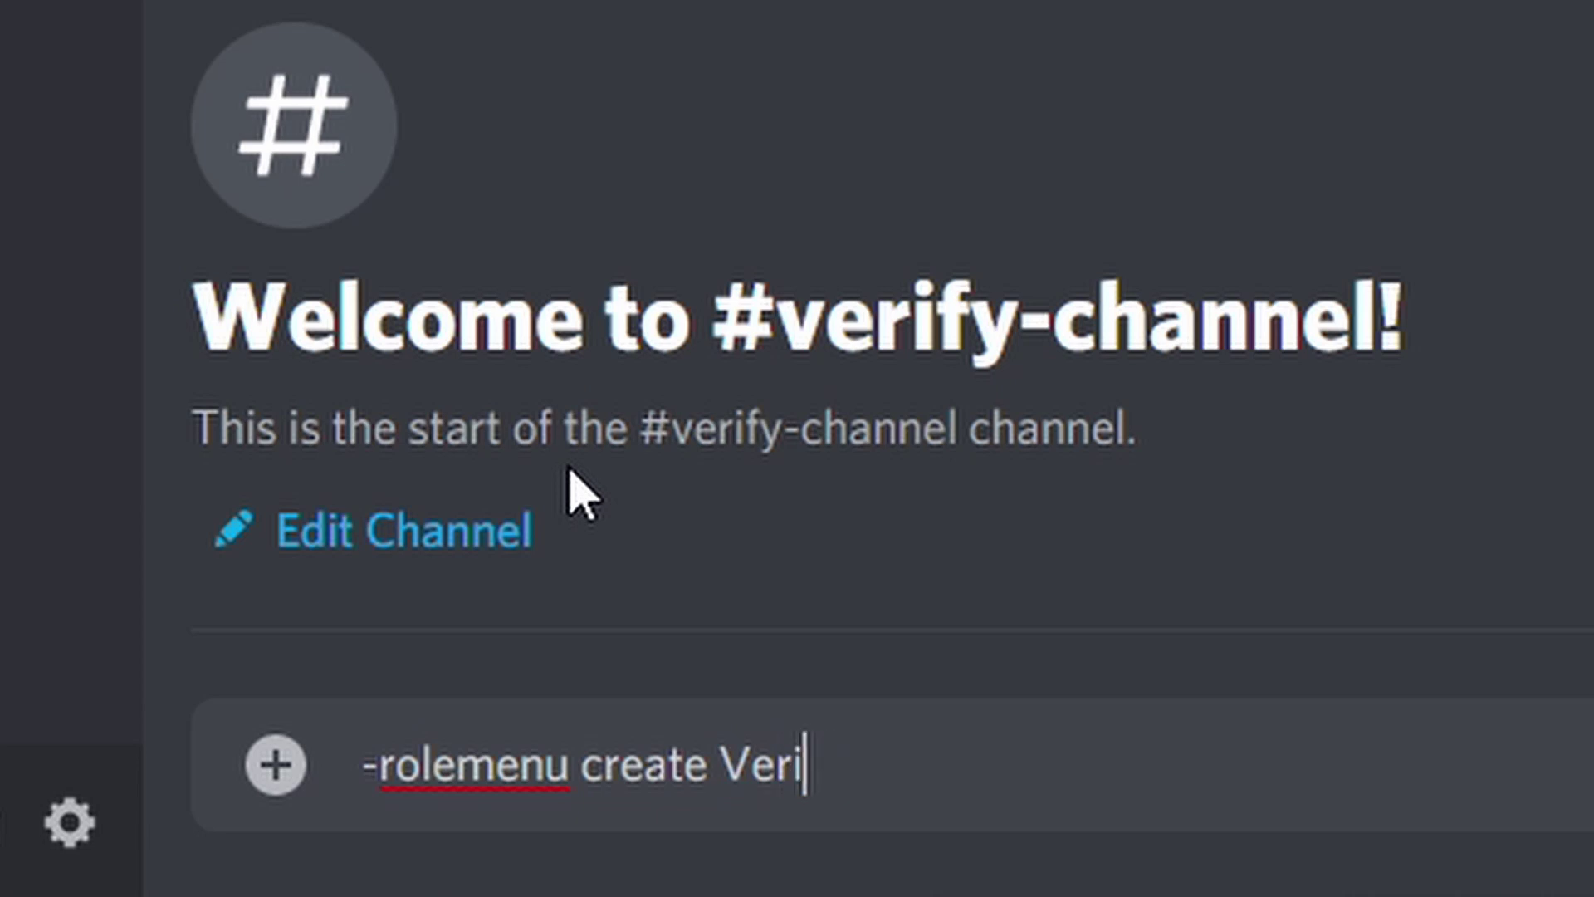
pyautogui.write('fication')
pyautogui.press('Return')
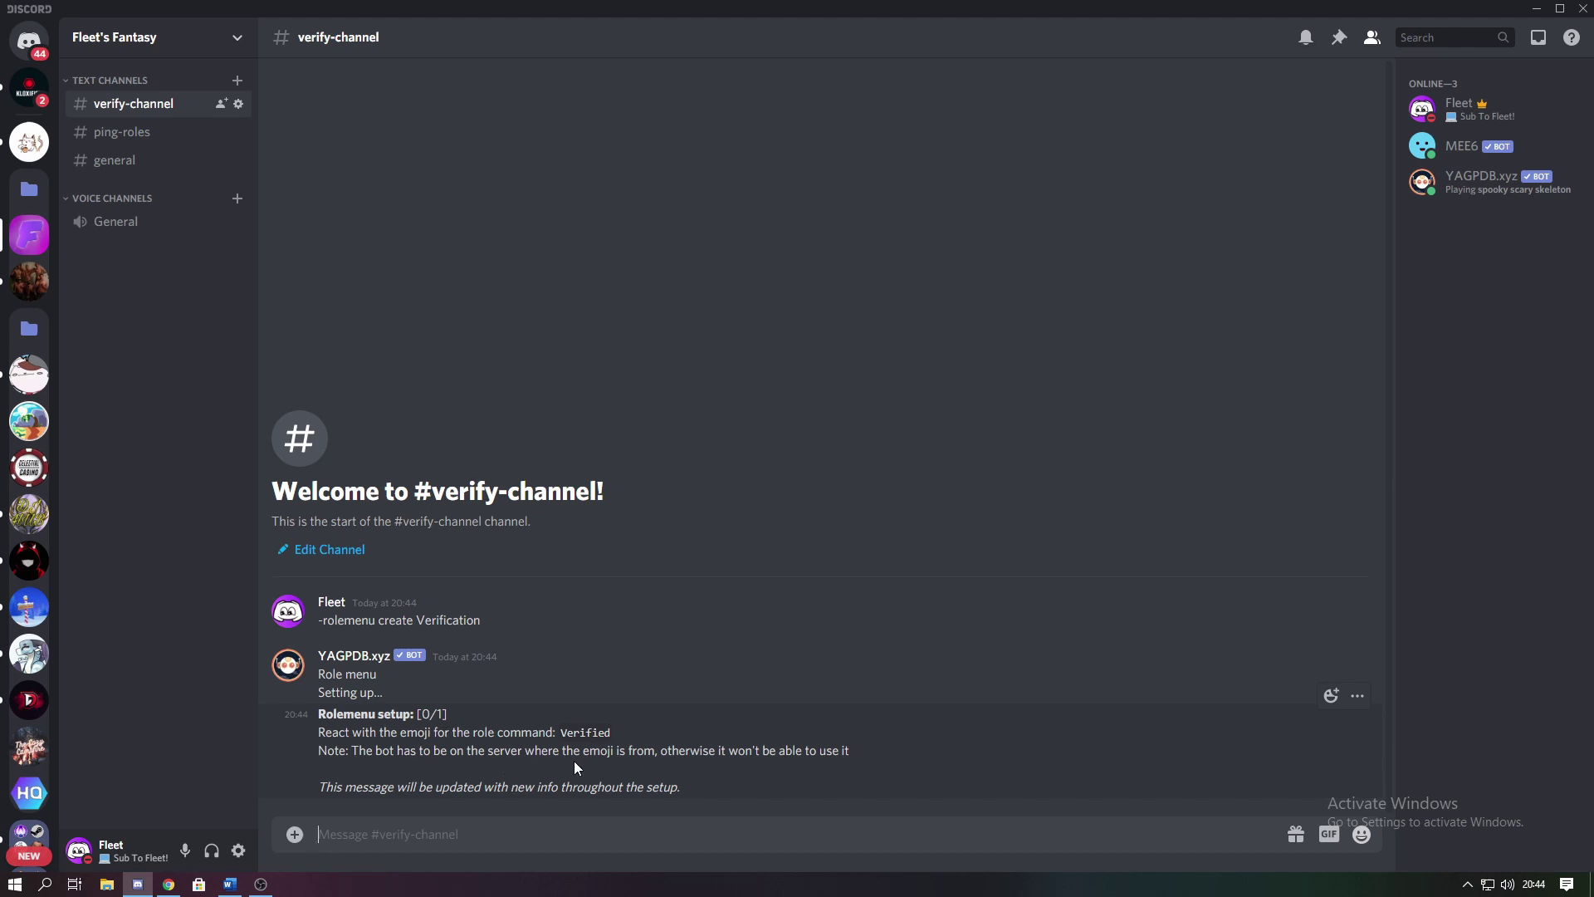
# - React to YAGPDB's rolemenu setup message with the green check mark emoji for the Verified role command
pyautogui.rightClick(575, 761)
pyautogui.moveTo(596, 640)
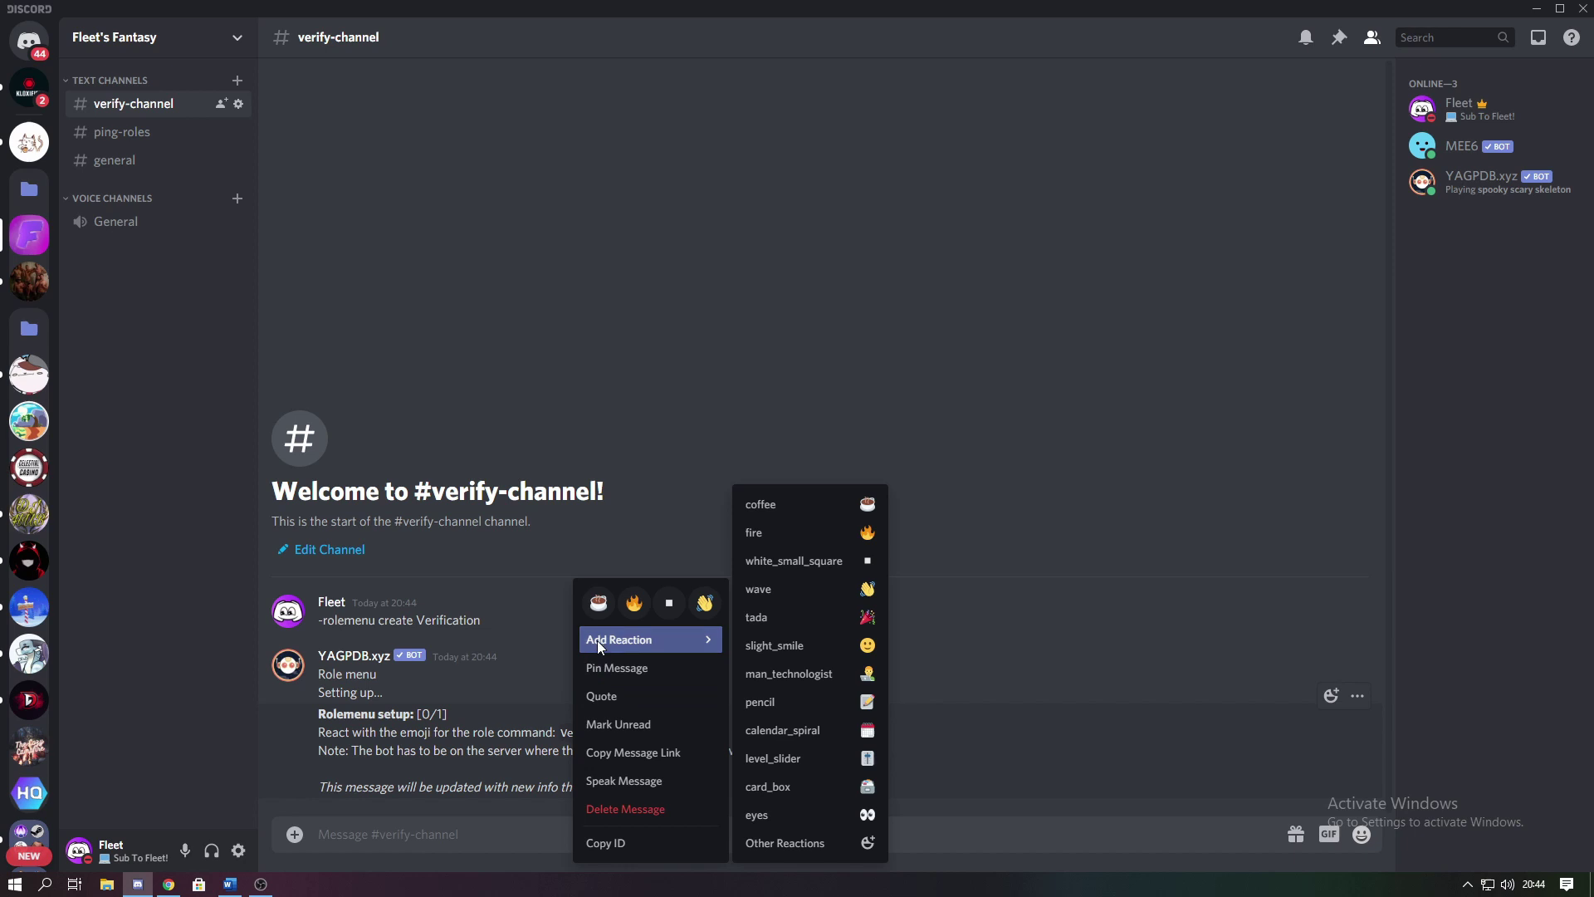
pyautogui.click(797, 843)
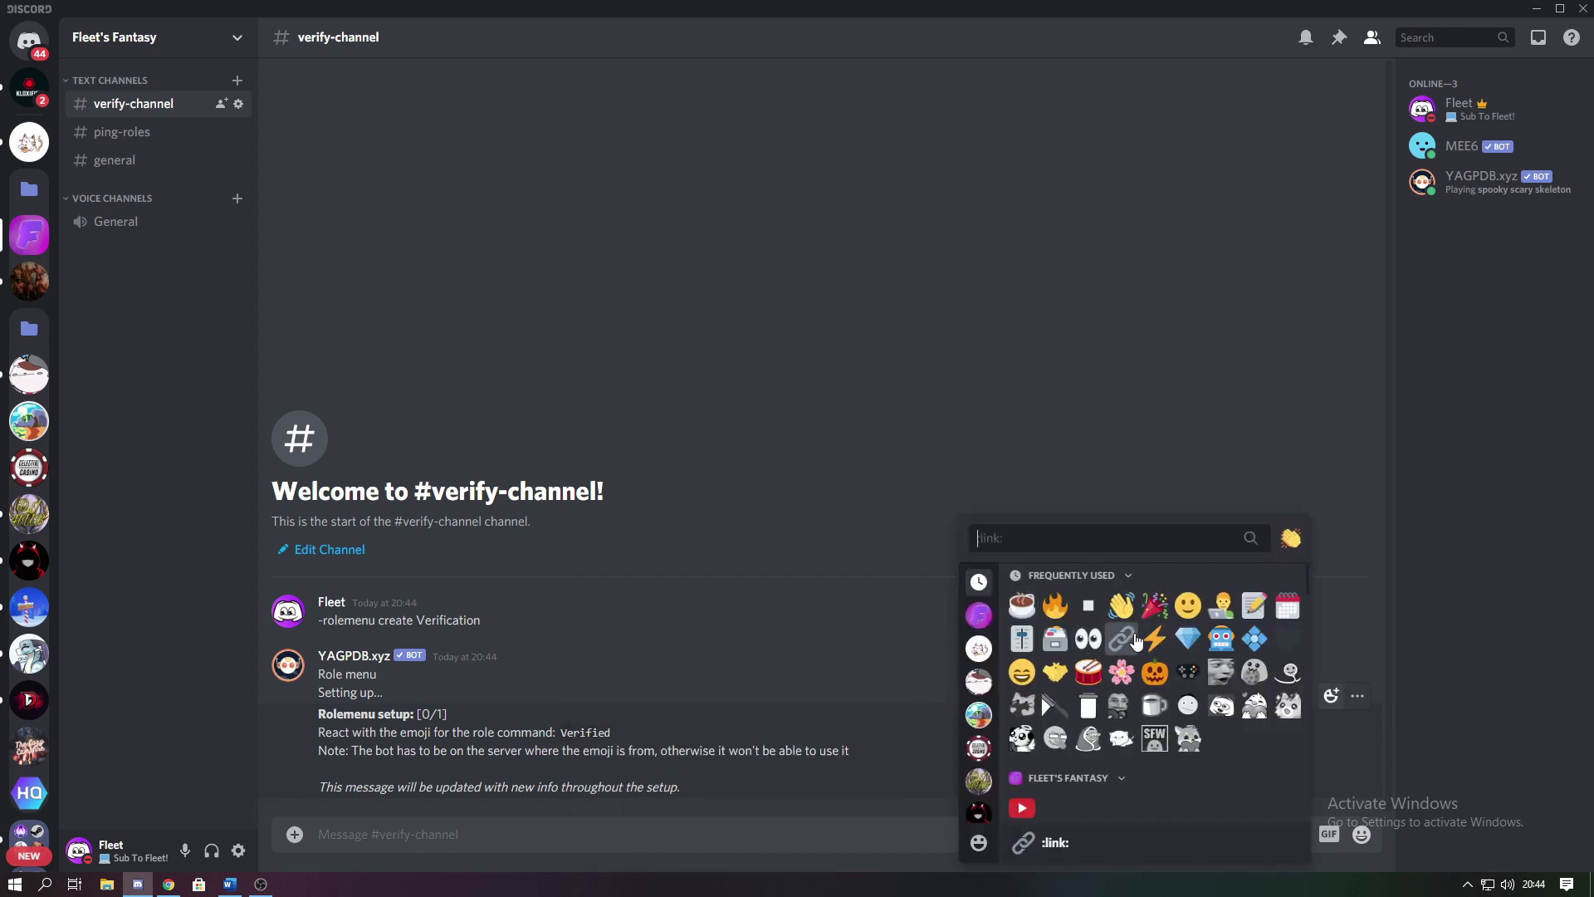
pyautogui.write('check')
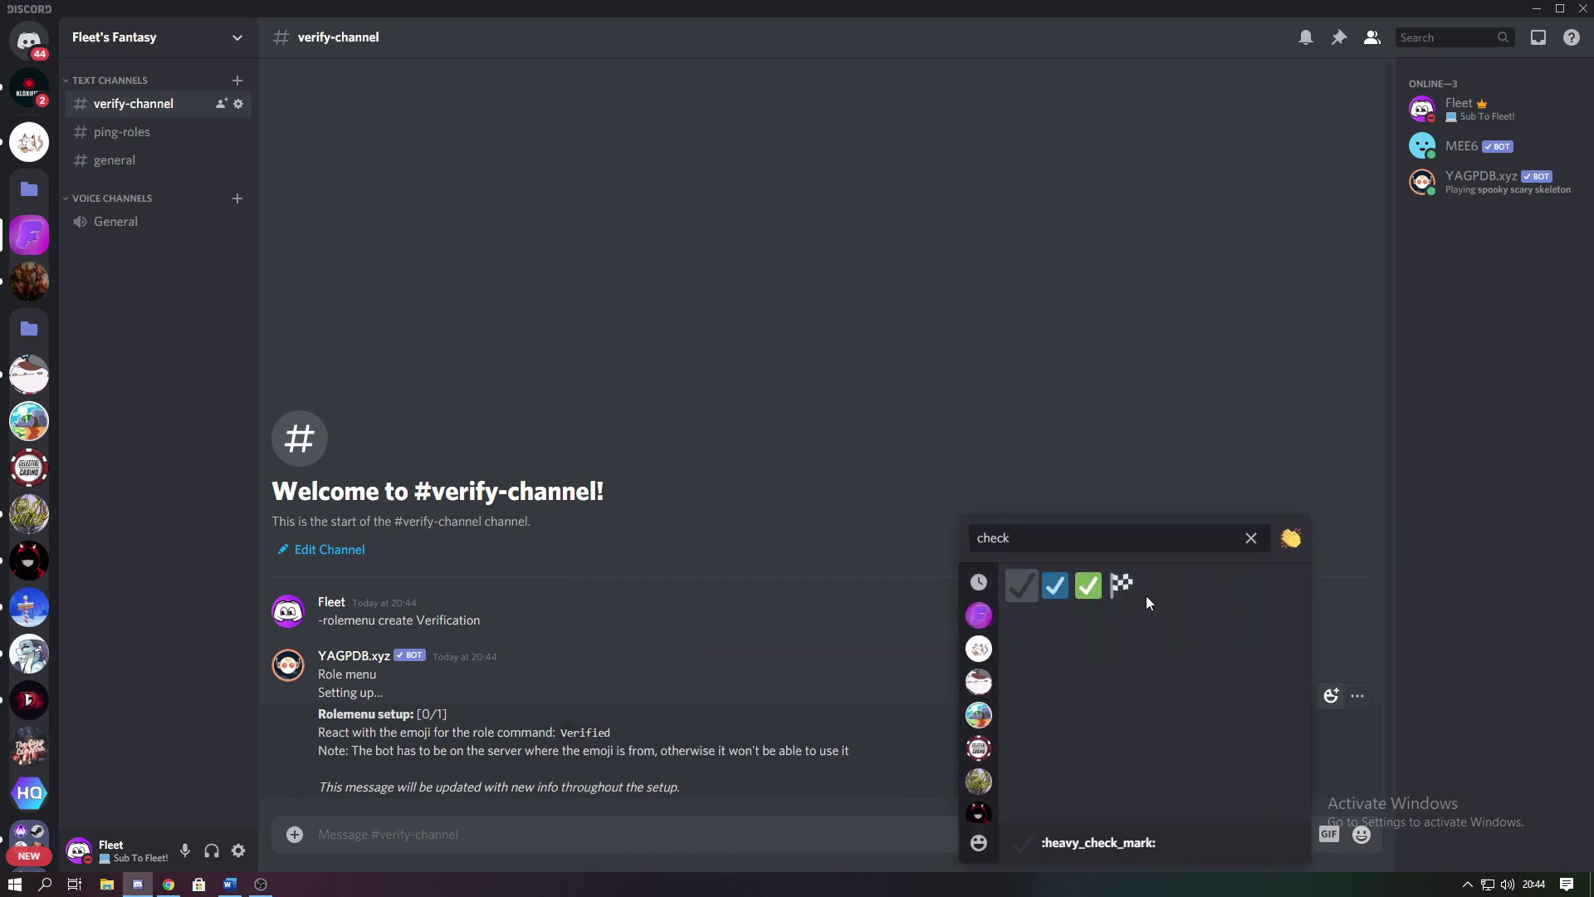
pyautogui.click(1087, 594)
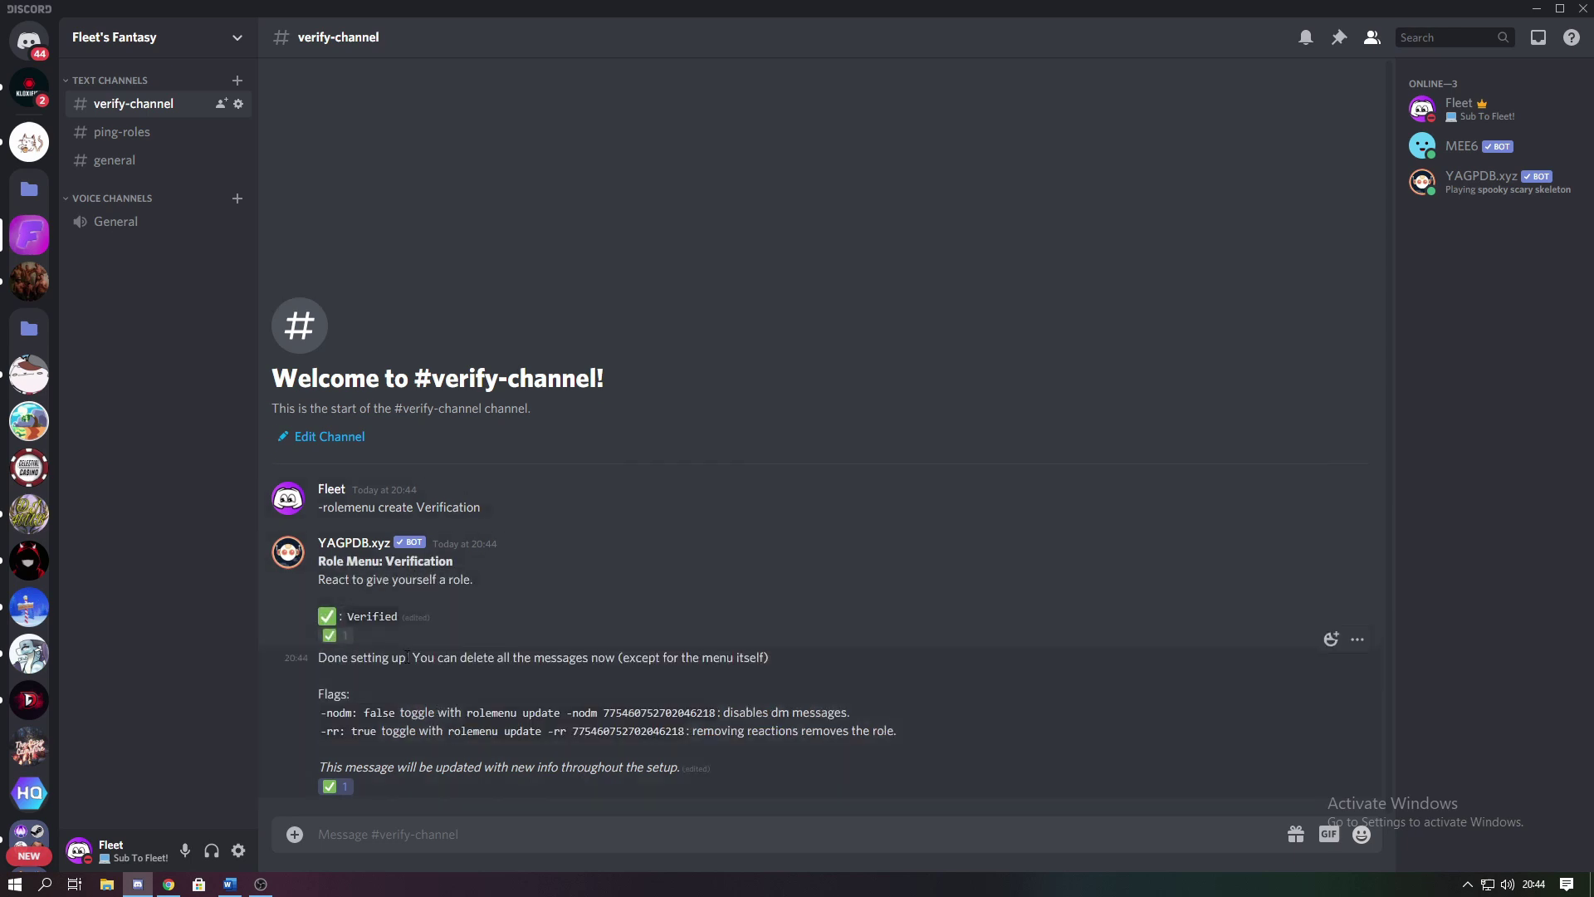
# - Delete the rolemenu command message and YAGPDB's setup message from verify-channel, keeping the Verification role menu
pyautogui.rightClick(438, 503)
pyautogui.click(514, 760)
pyautogui.click(920, 534)
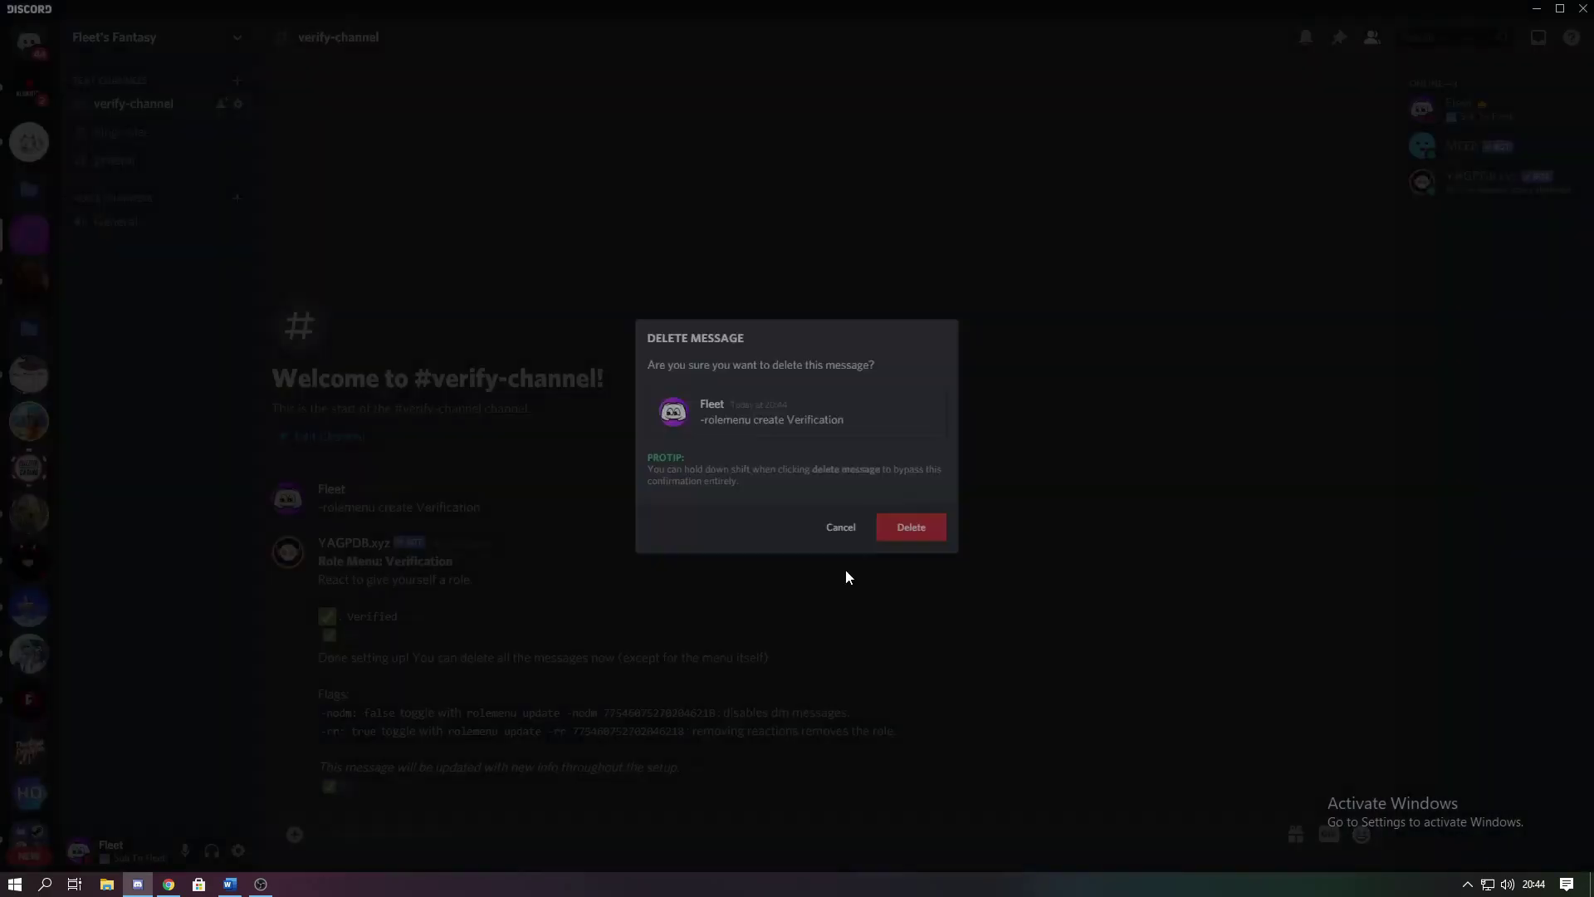
pyautogui.rightClick(460, 695)
pyautogui.click(531, 809)
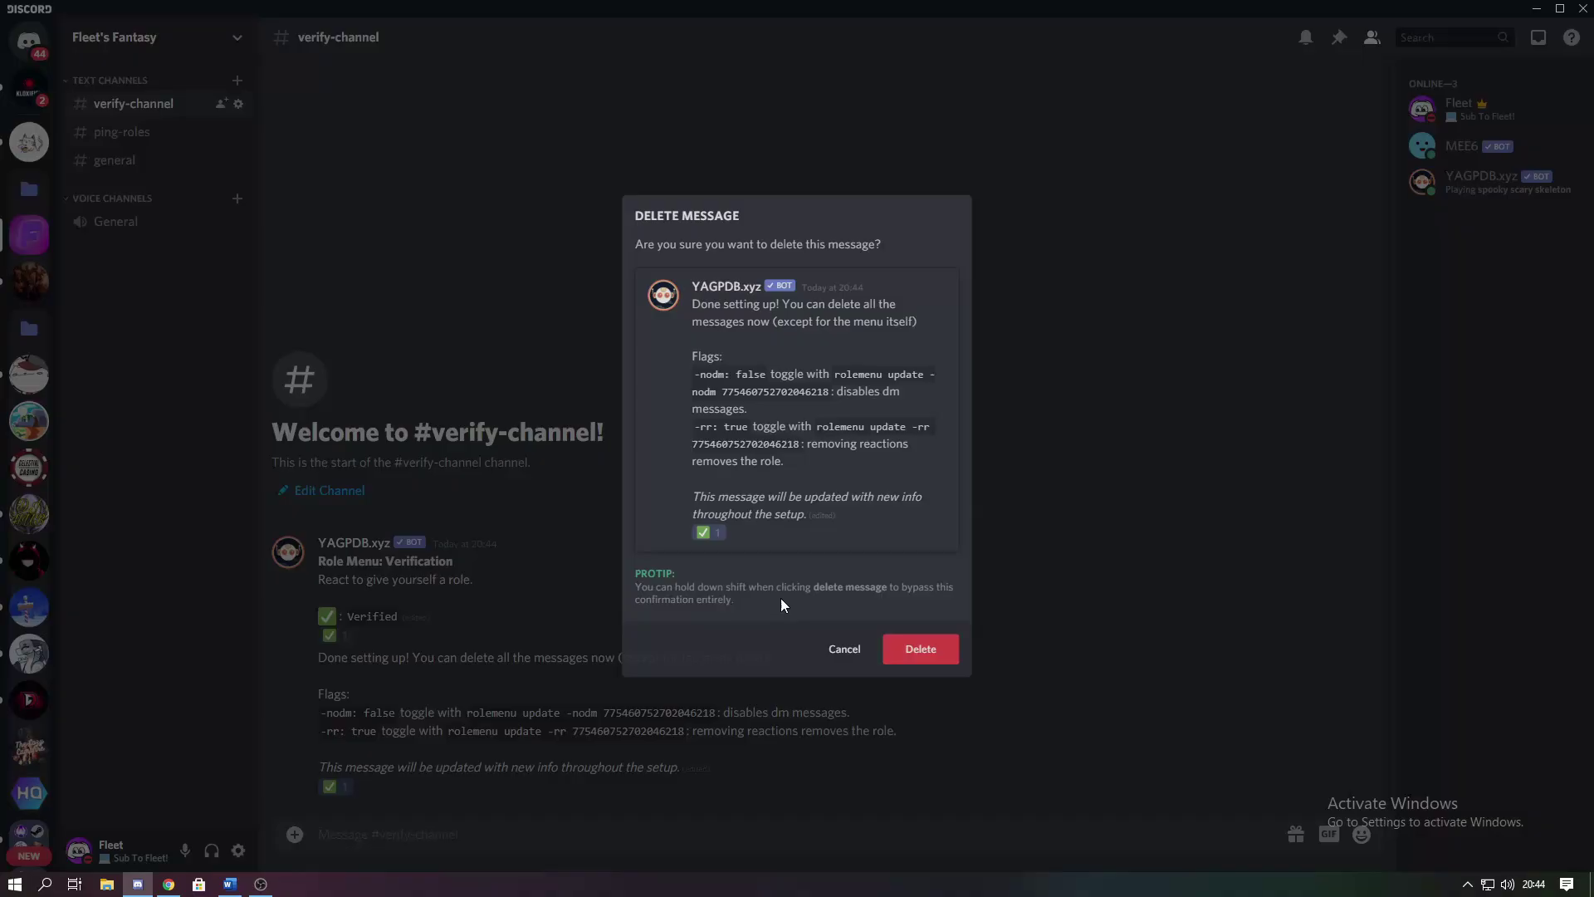
pyautogui.click(919, 665)
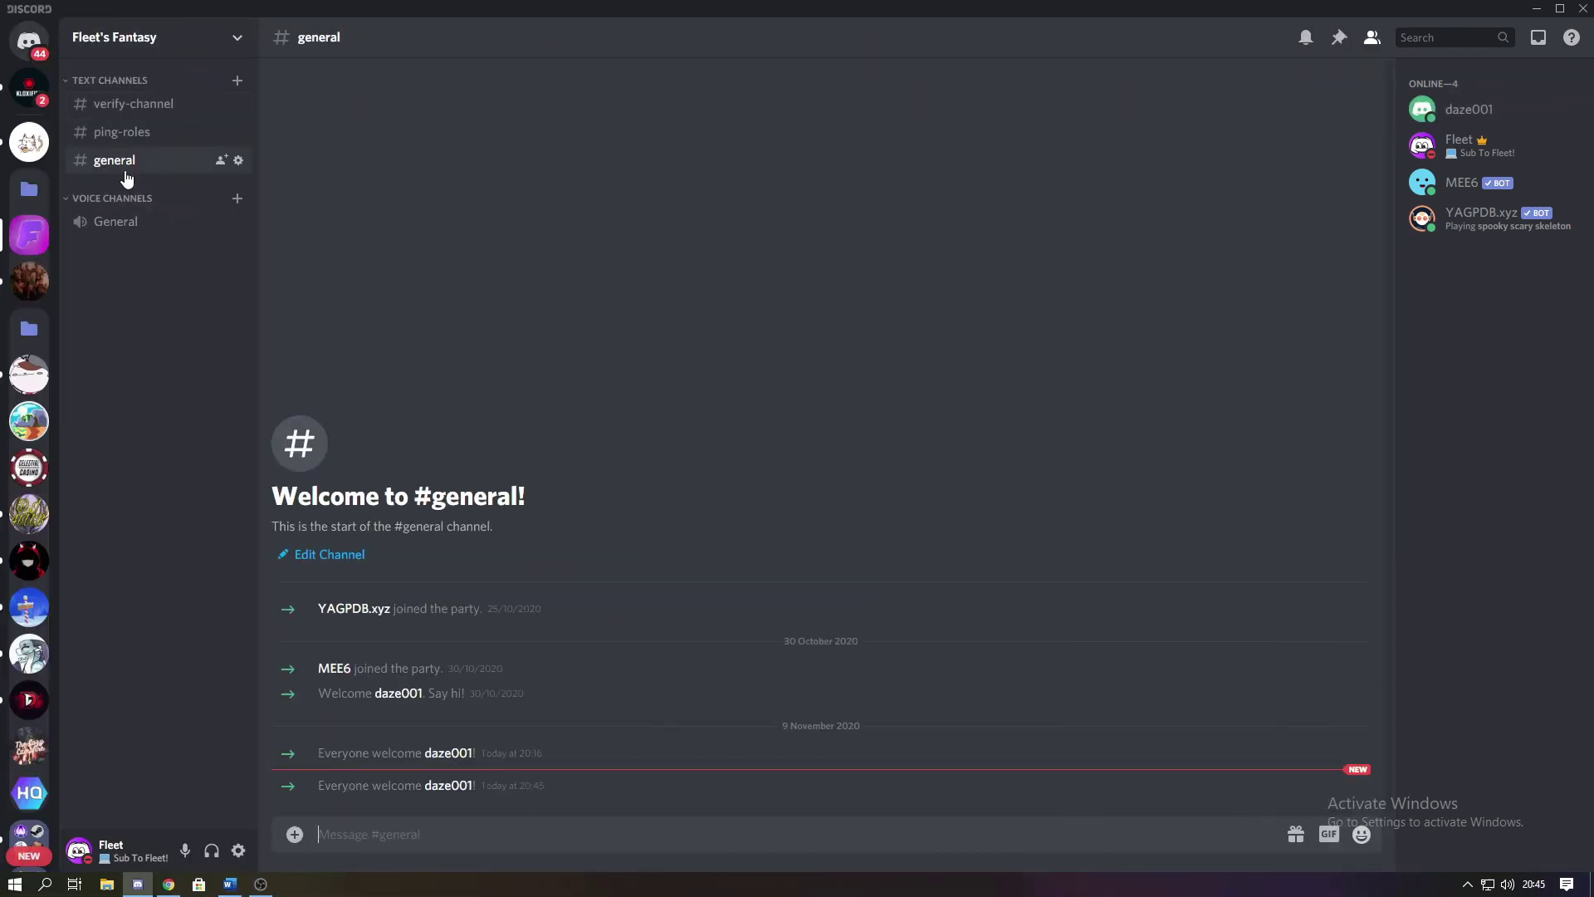
# - Switch to the test member's Discord session in Chrome and react to the Verification role menu with the green check mark
pyautogui.click(455, 785)
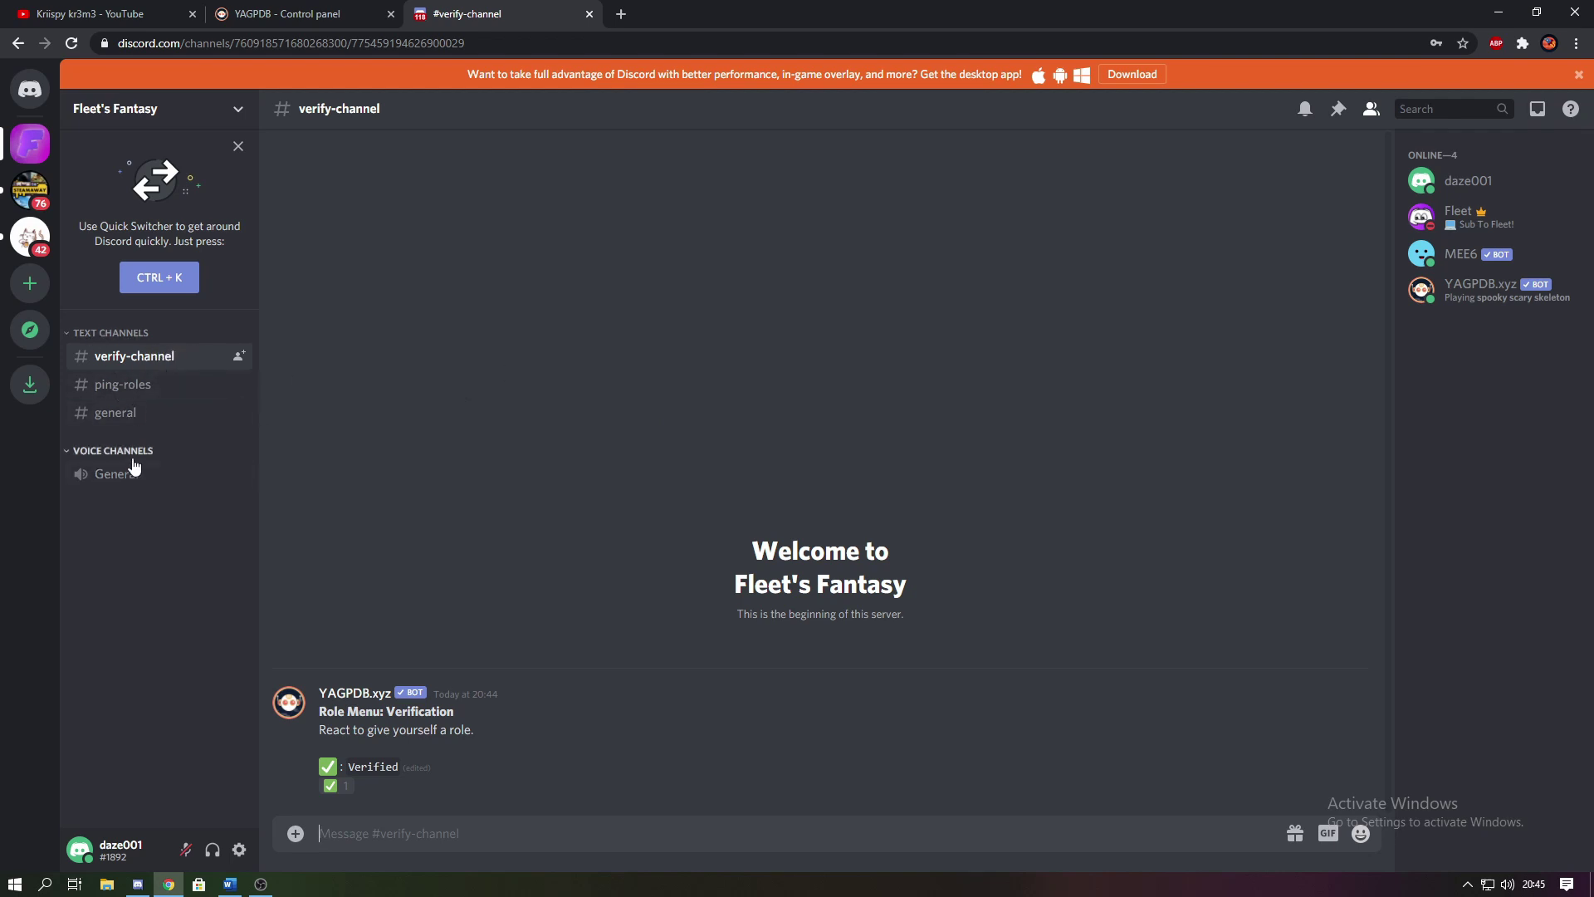
pyautogui.rightClick(121, 393)
pyautogui.click(269, 376)
pyautogui.click(344, 787)
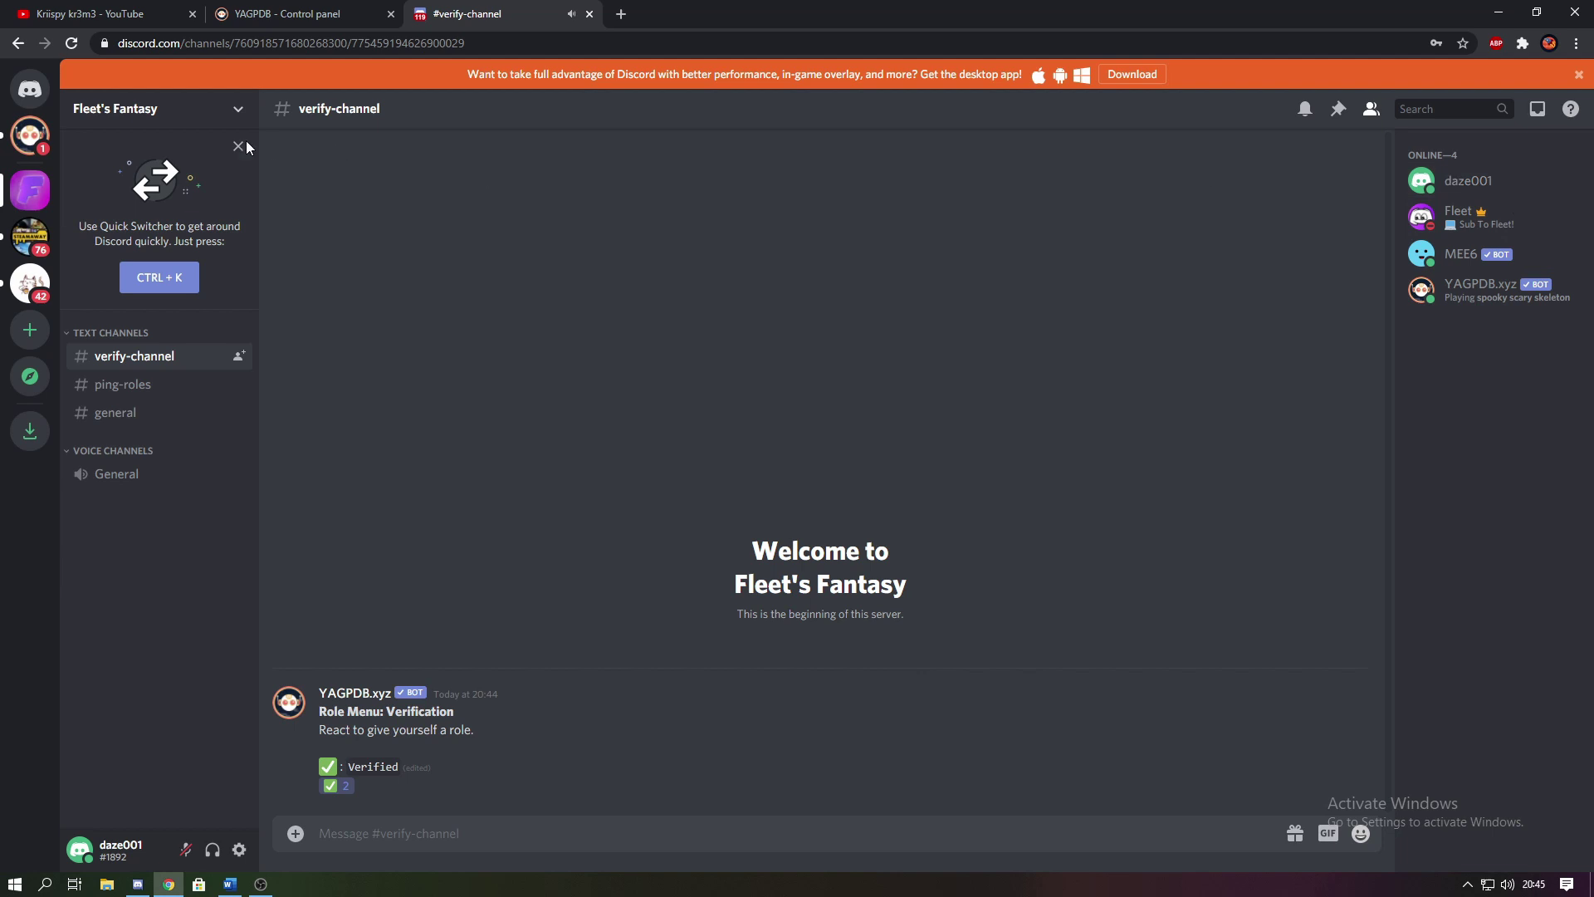
# - Check YAGPDB's latest direct message about the Verified role and the test member's roles in the server profile
pyautogui.click(46, 145)
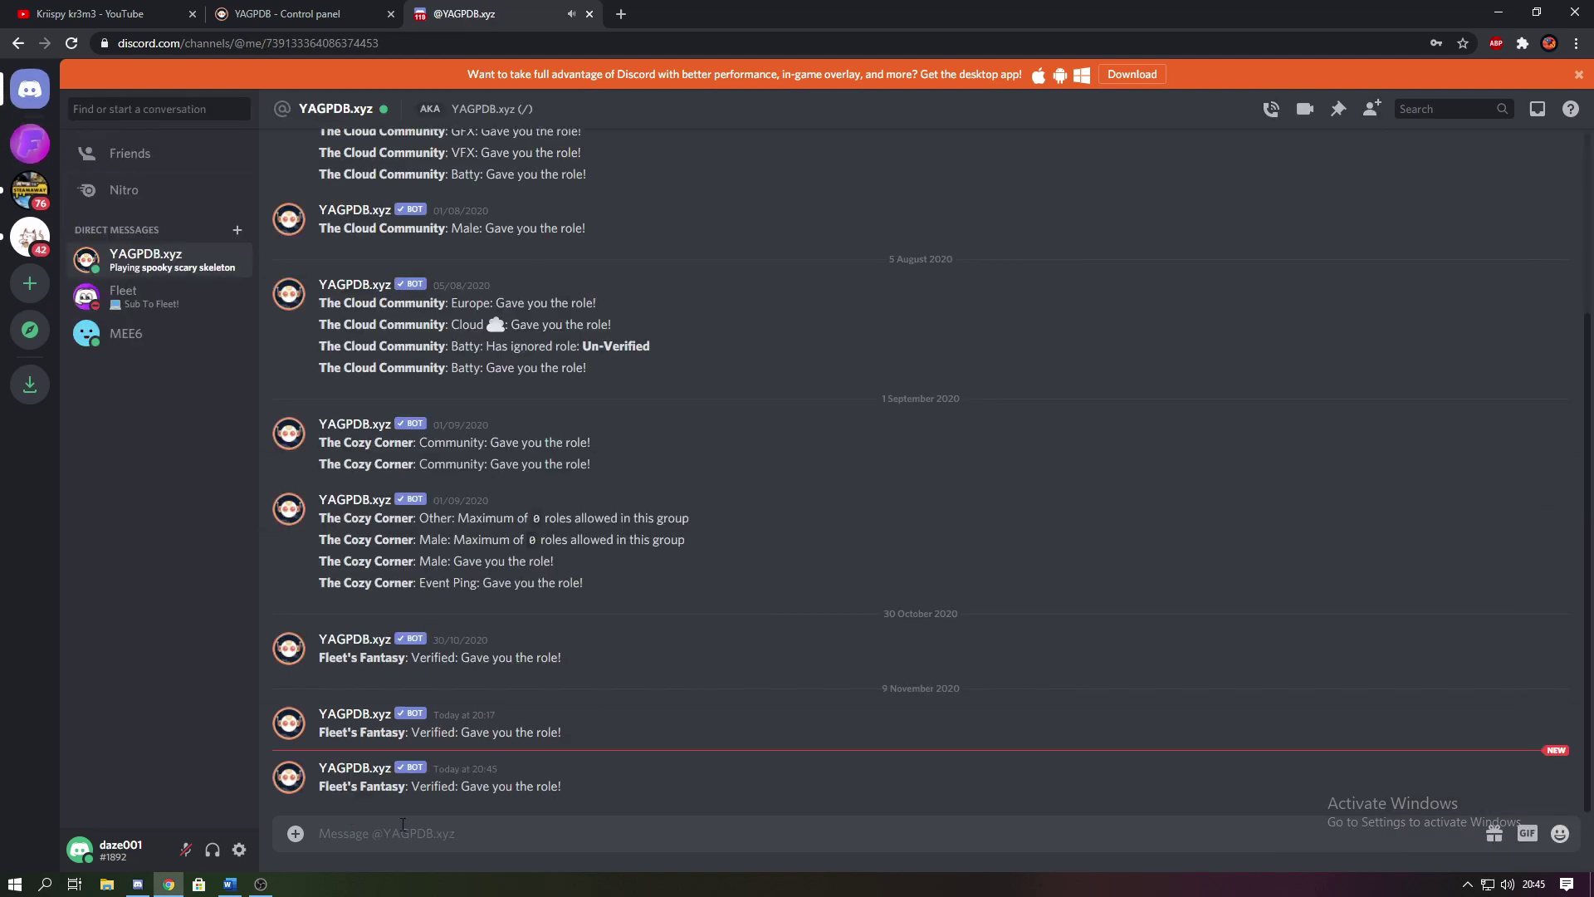
pyautogui.moveTo(413, 786); pyautogui.dragTo(563, 786)
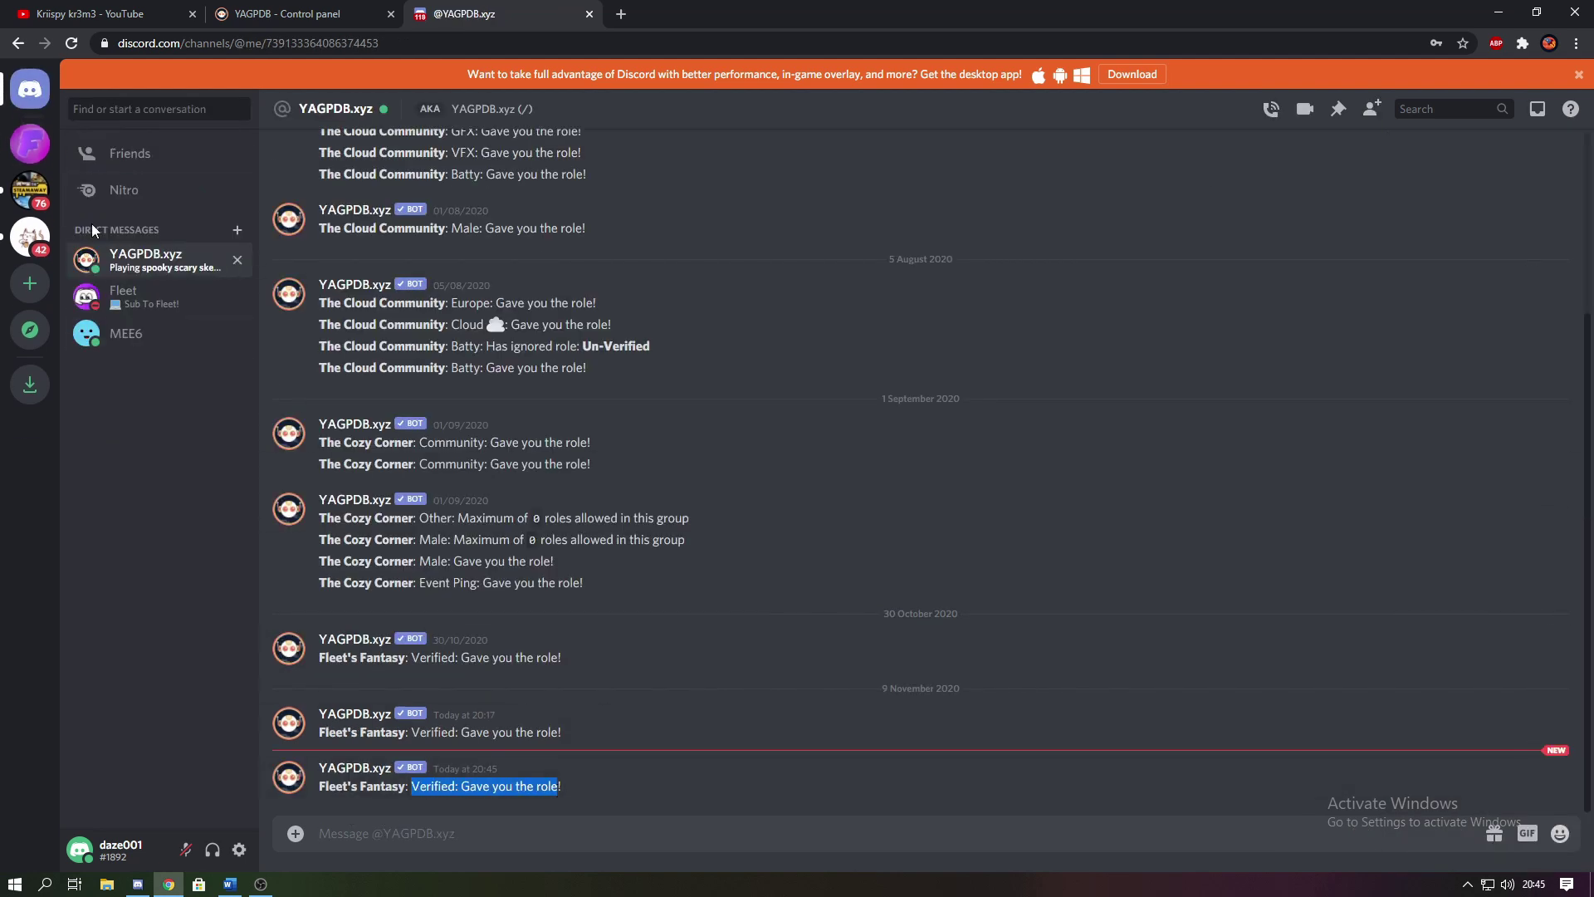
pyautogui.click(30, 144)
pyautogui.click(1467, 181)
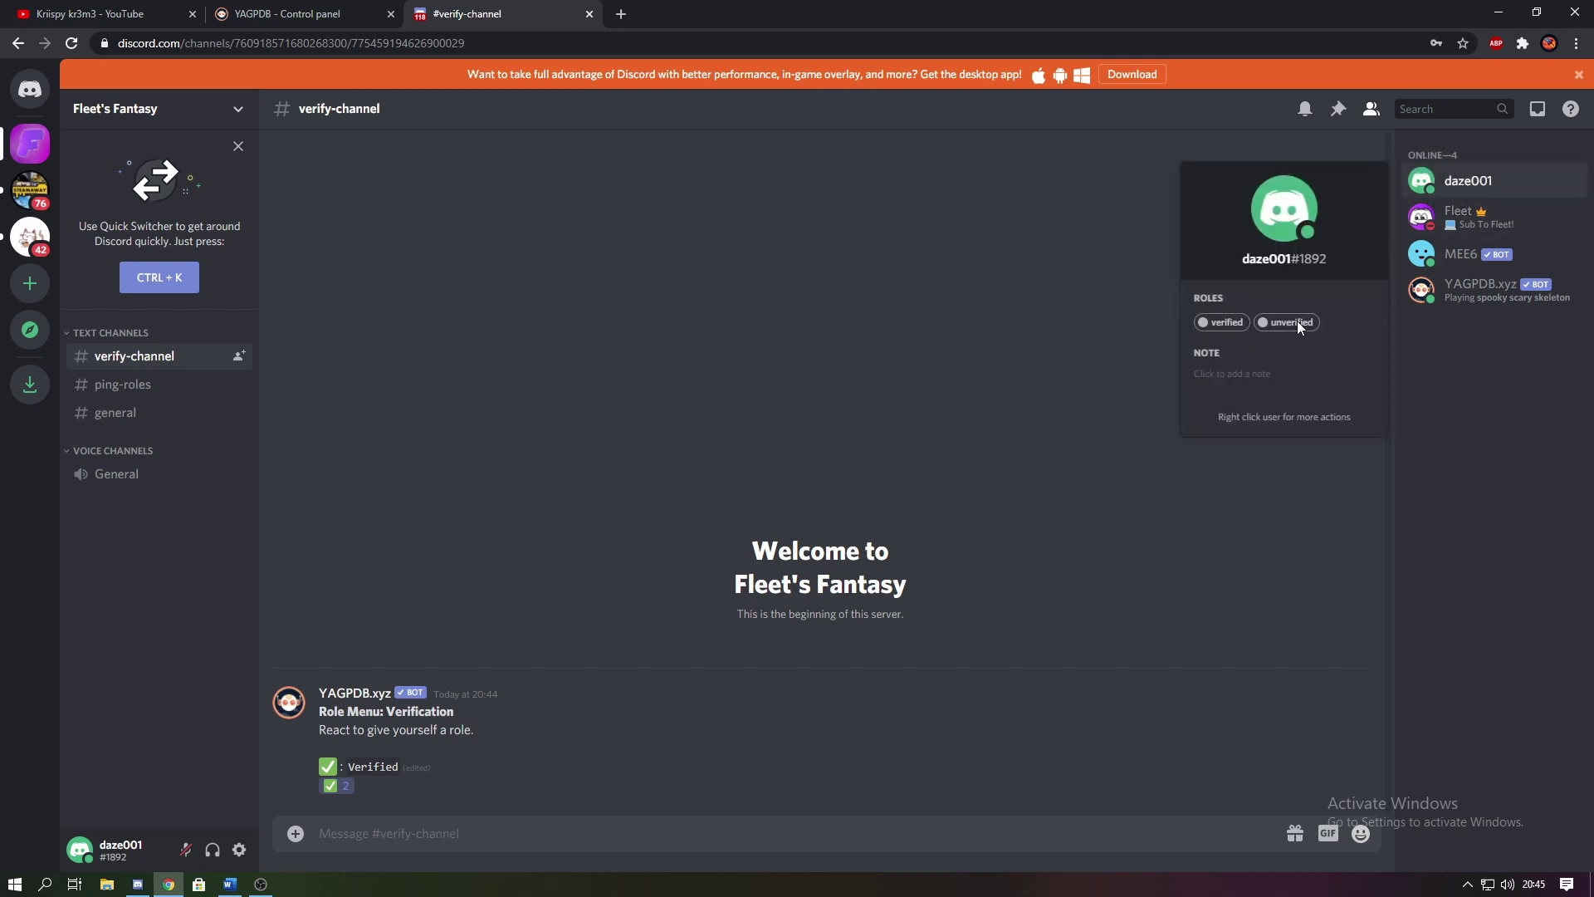
pyautogui.click(971, 261)
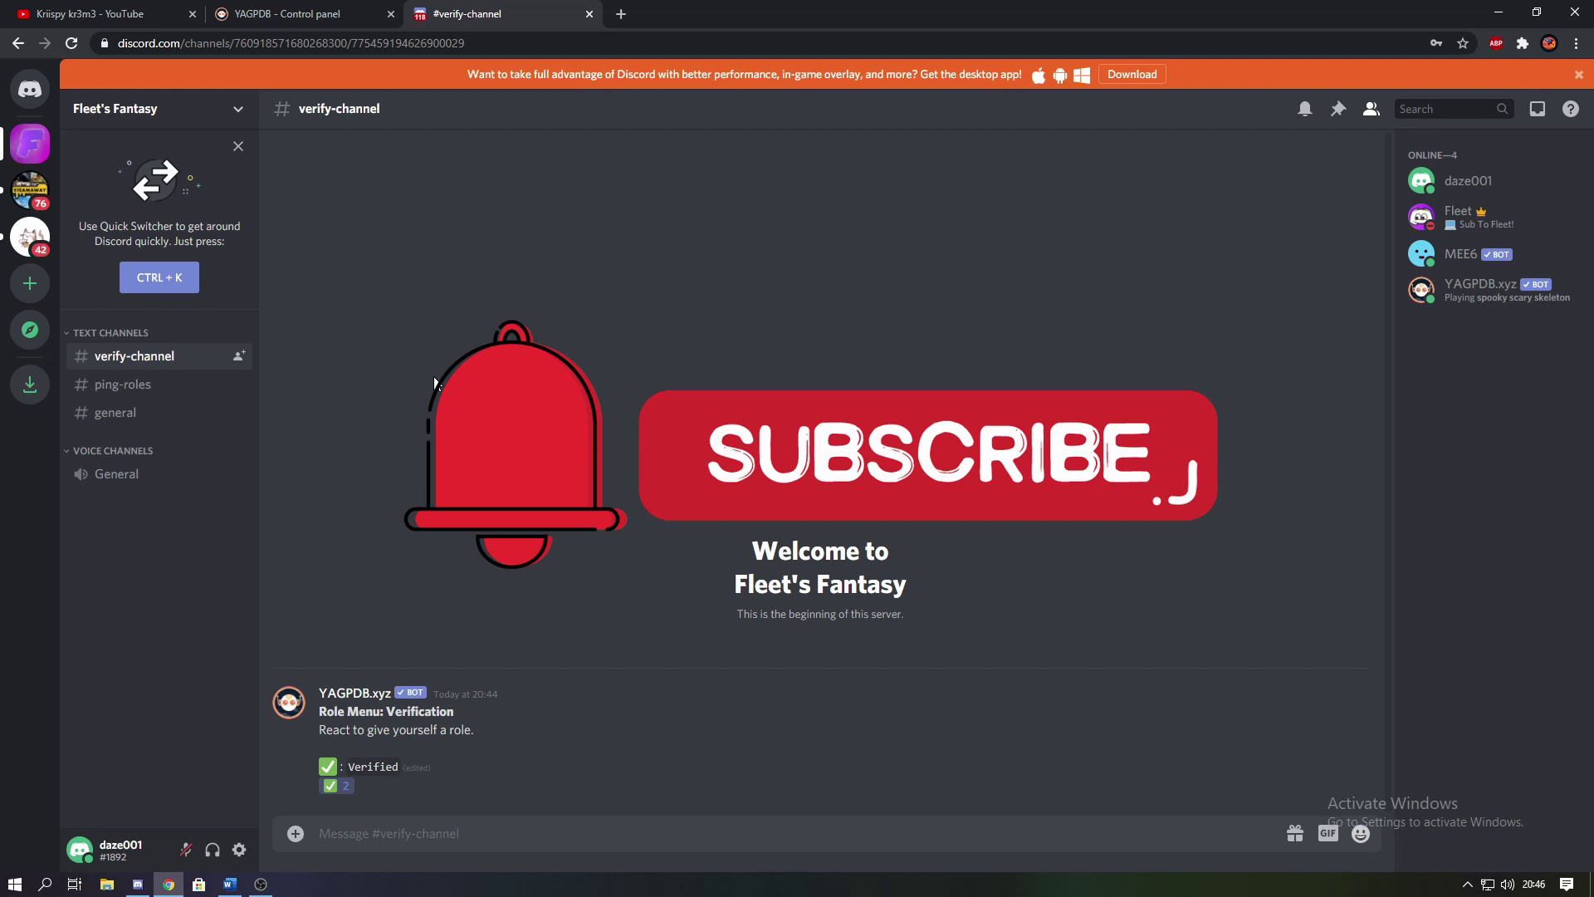
# - Switch to YouTube in Chrome and subscribe to the open channel
pyautogui.click(131, 14)
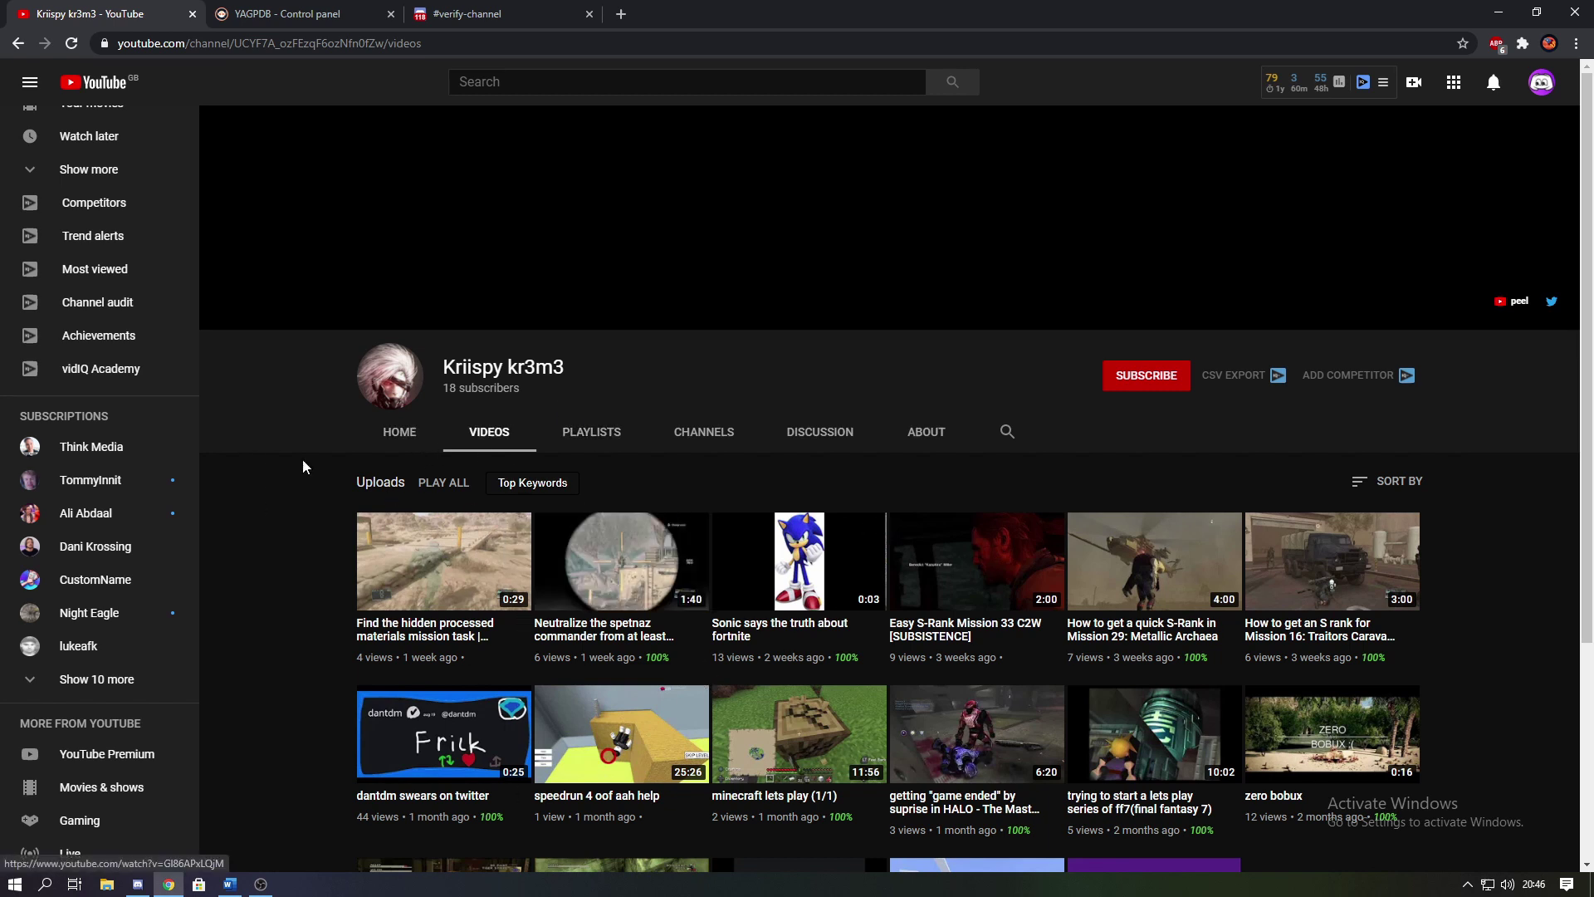
pyautogui.click(1143, 389)
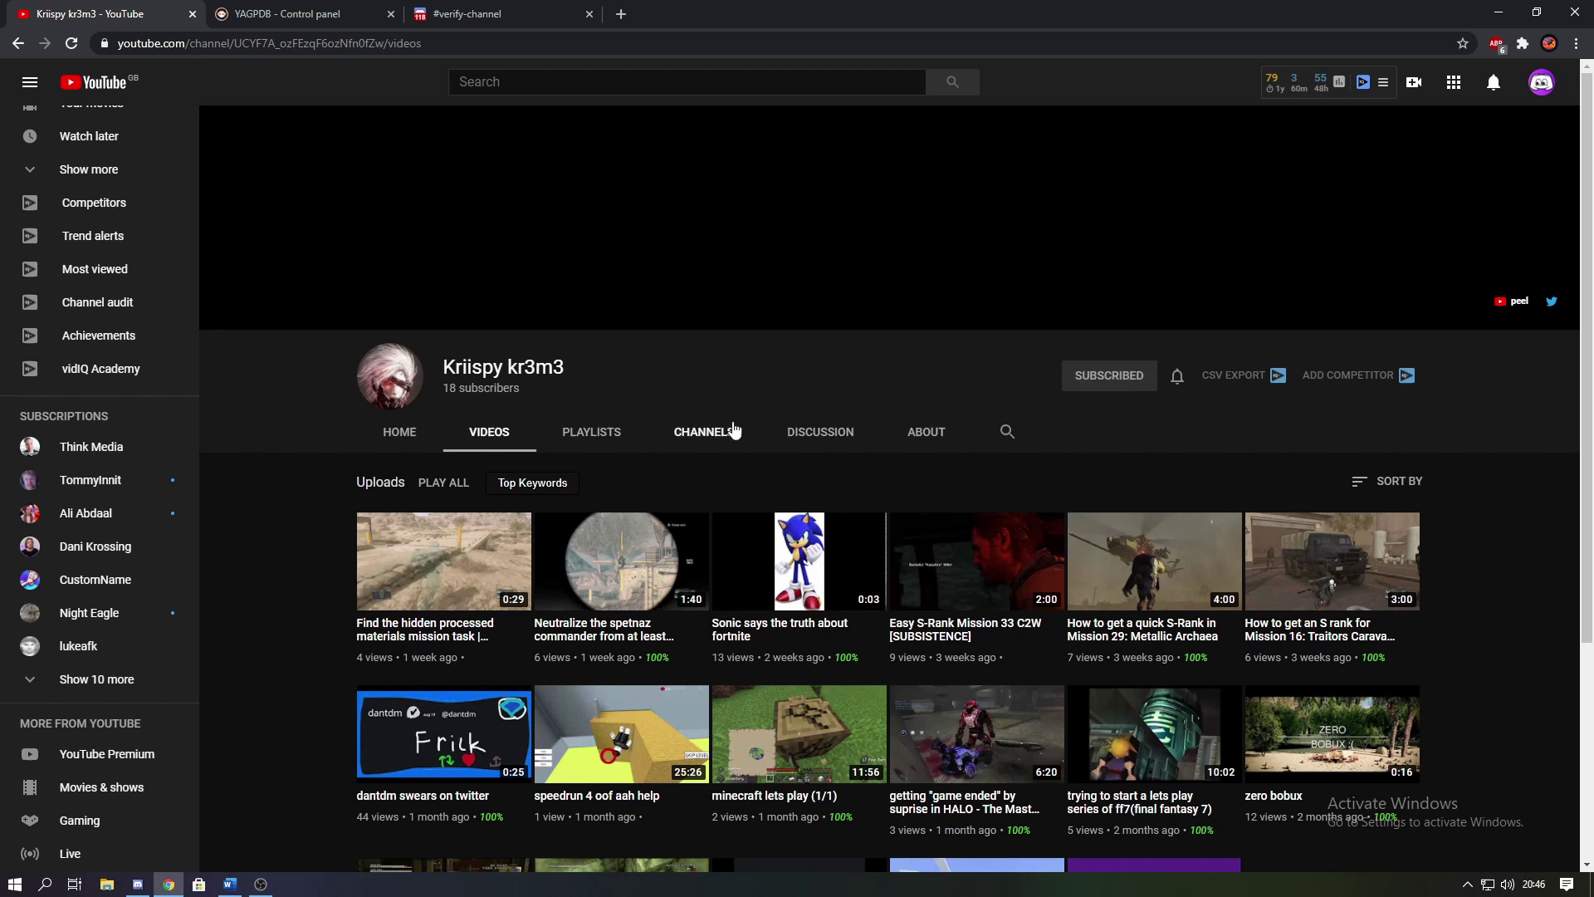